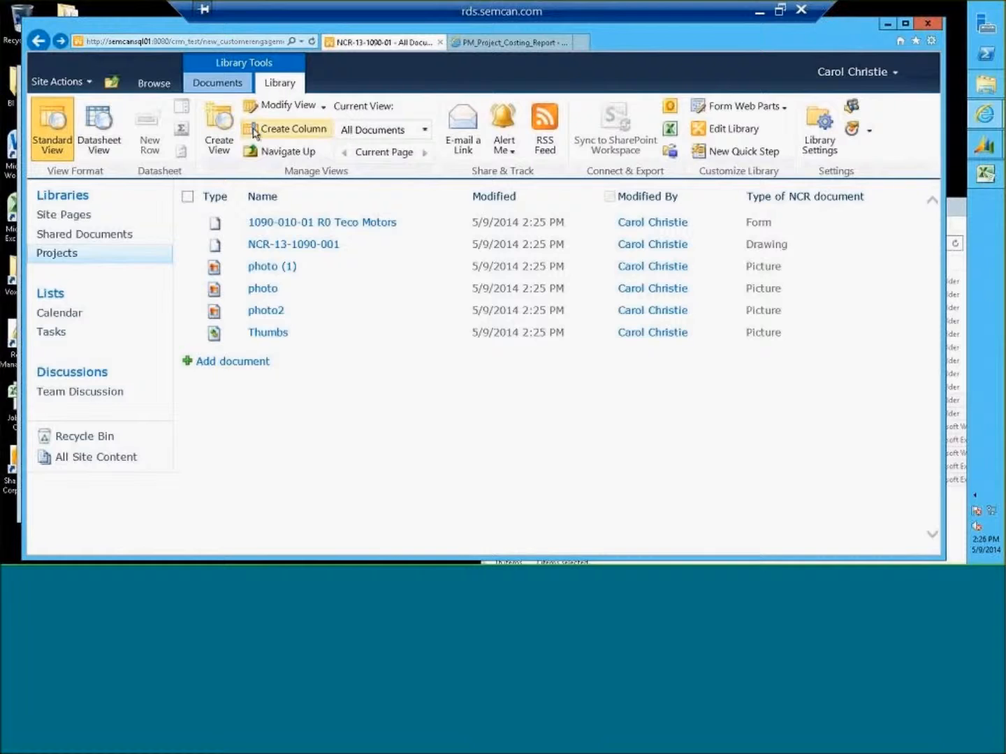
- Go back to the IND-MIN-TEST-4 project folder and open the Transmittals folder inside Document Control
click(41, 41)
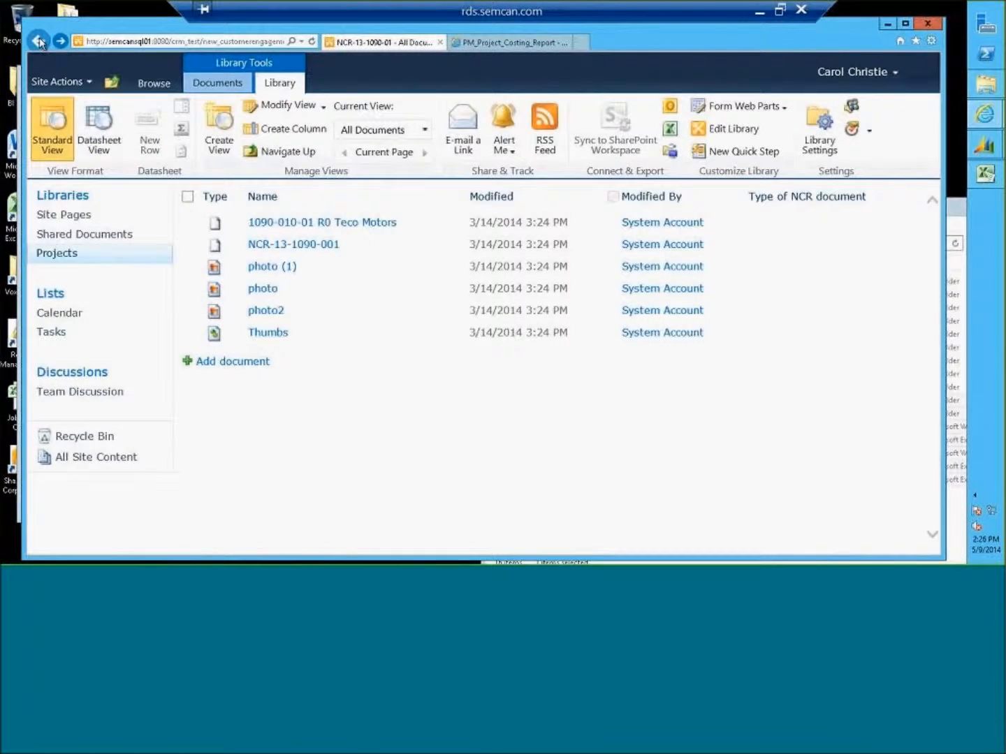
click(39, 42)
click(40, 42)
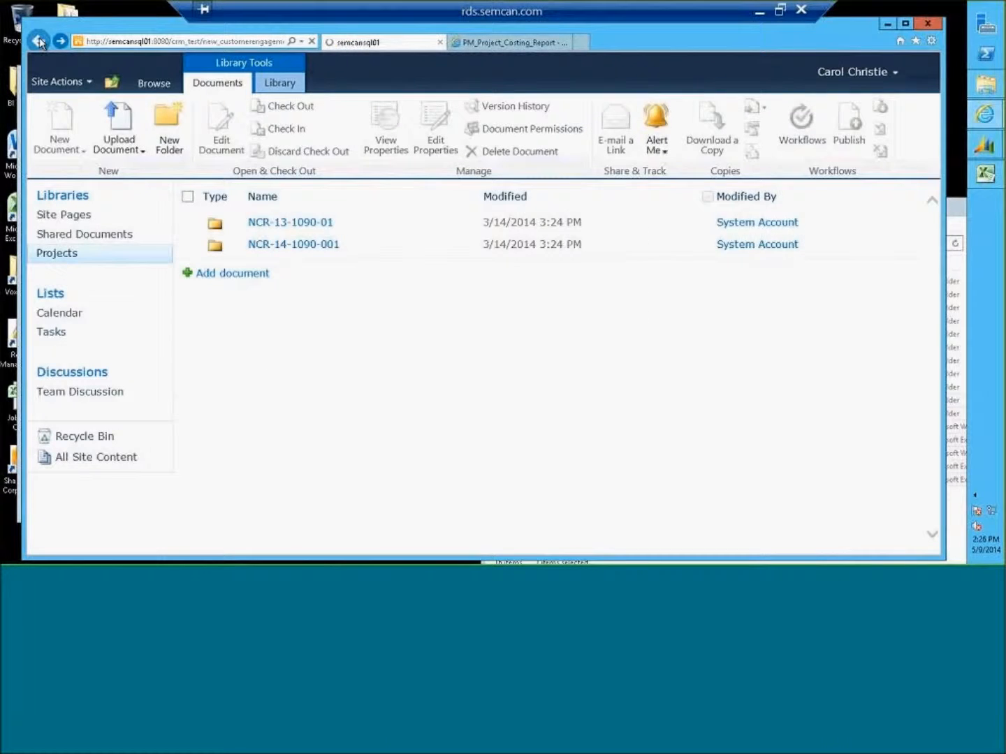
click(40, 42)
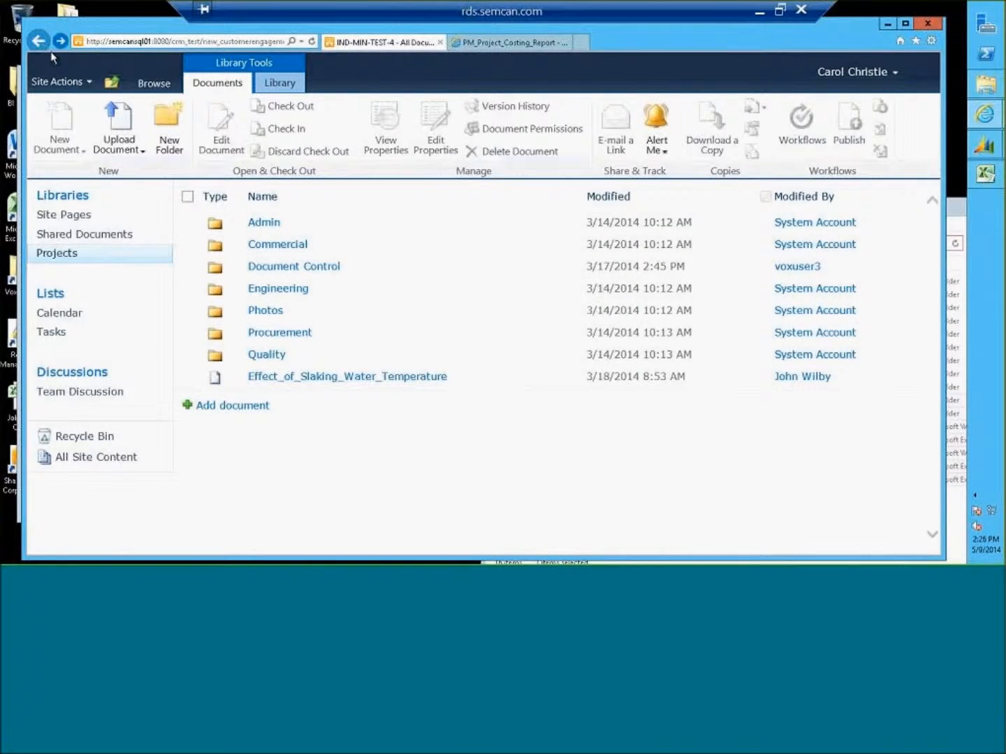
click(270, 271)
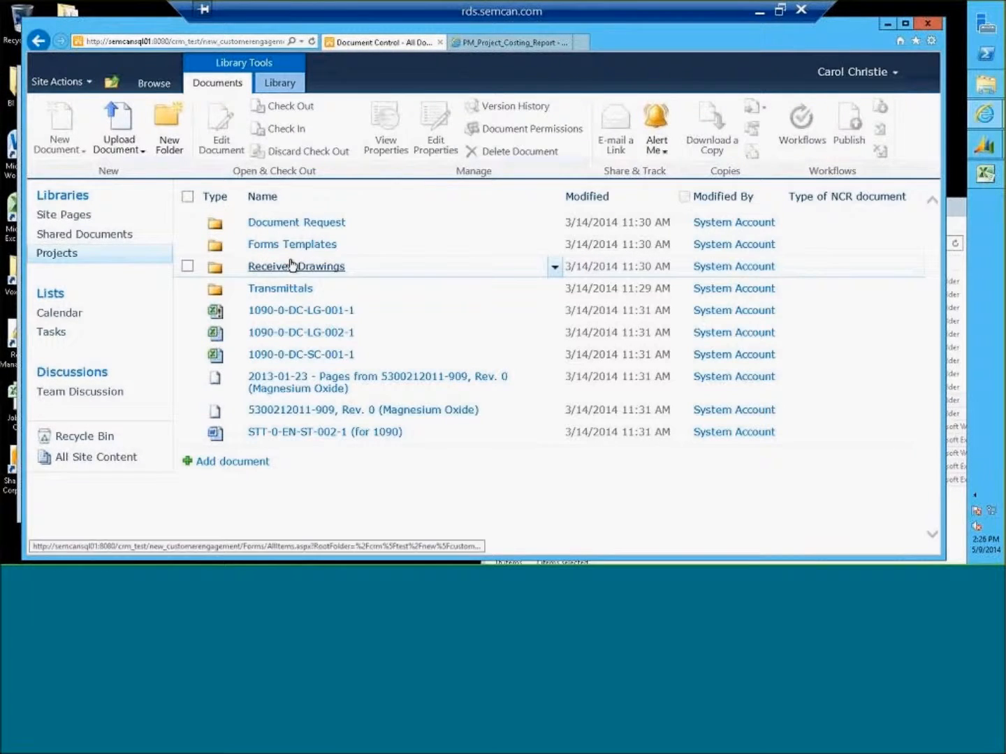
click(292, 290)
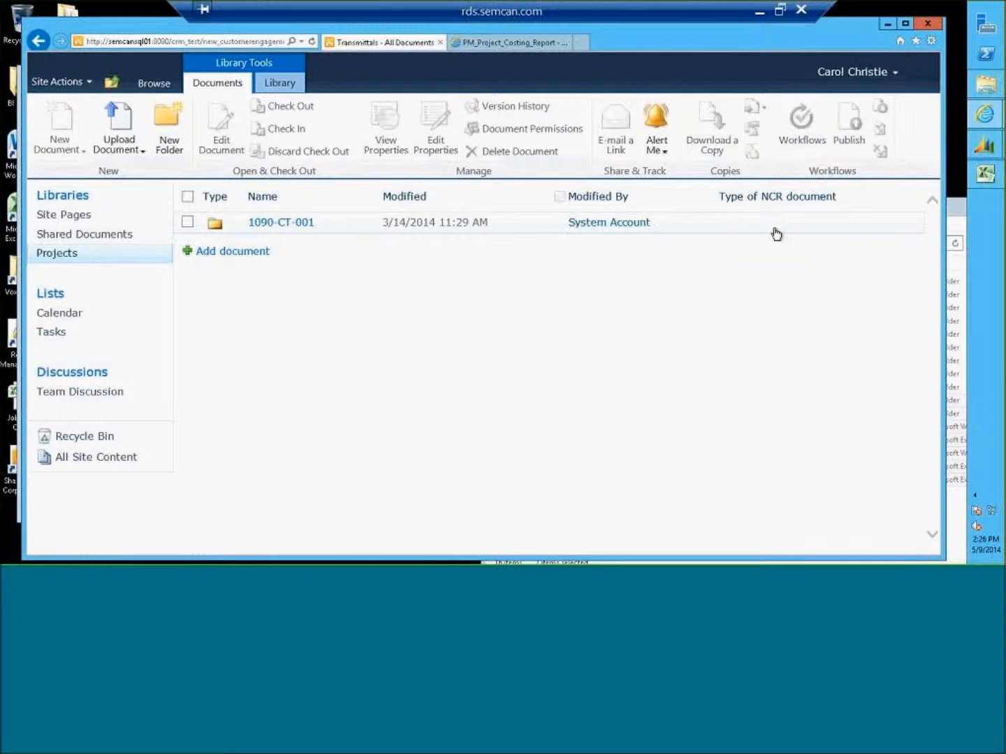
- Create a library column named "Submit by Date" with the Date and Time information type
click(275, 85)
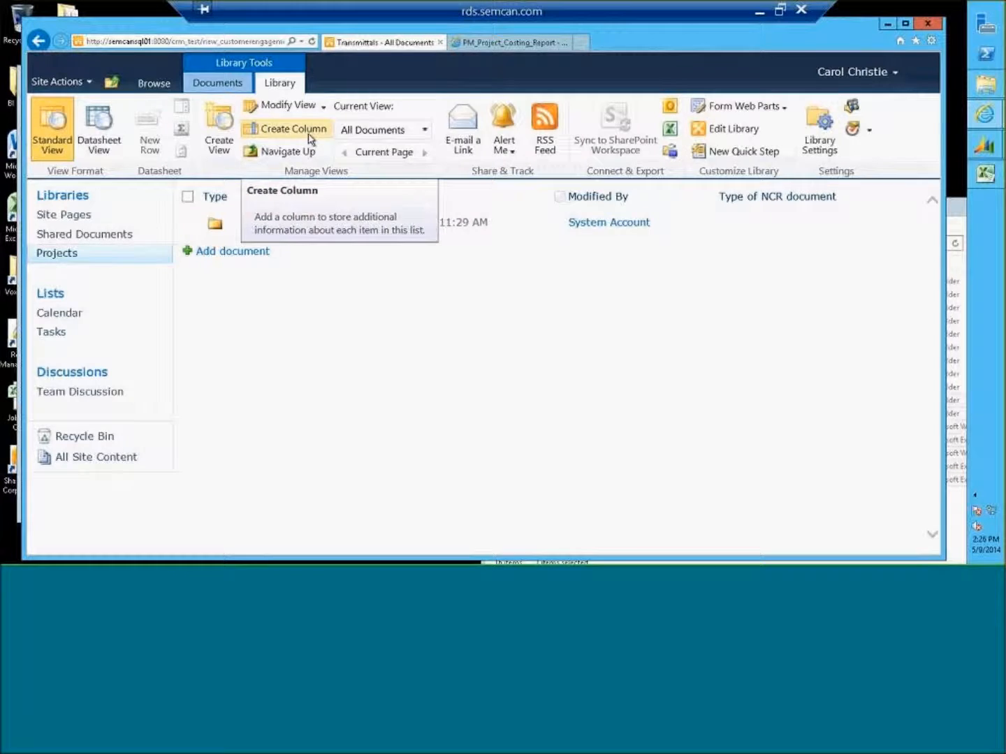
click(293, 129)
text(Subittal)
key(BackSpace)
key(BackSpace)
key(BackSpace)
key(BackSpace)
key(BackSpace)
key(BackSpace)
text(b)
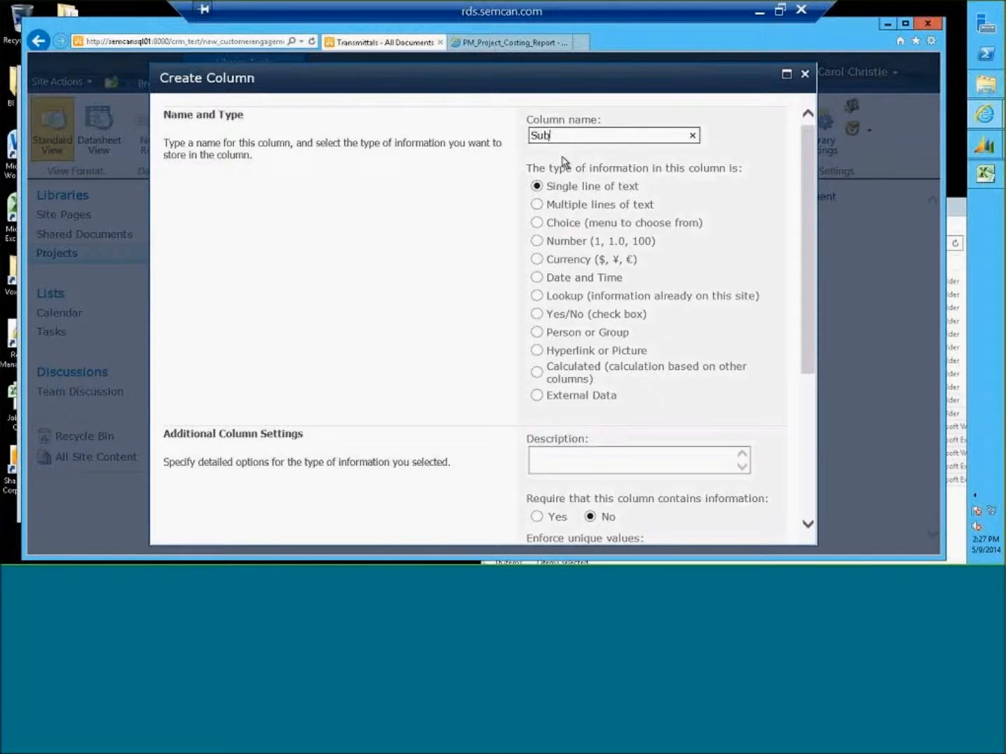
text(mit by Date)
click(542, 279)
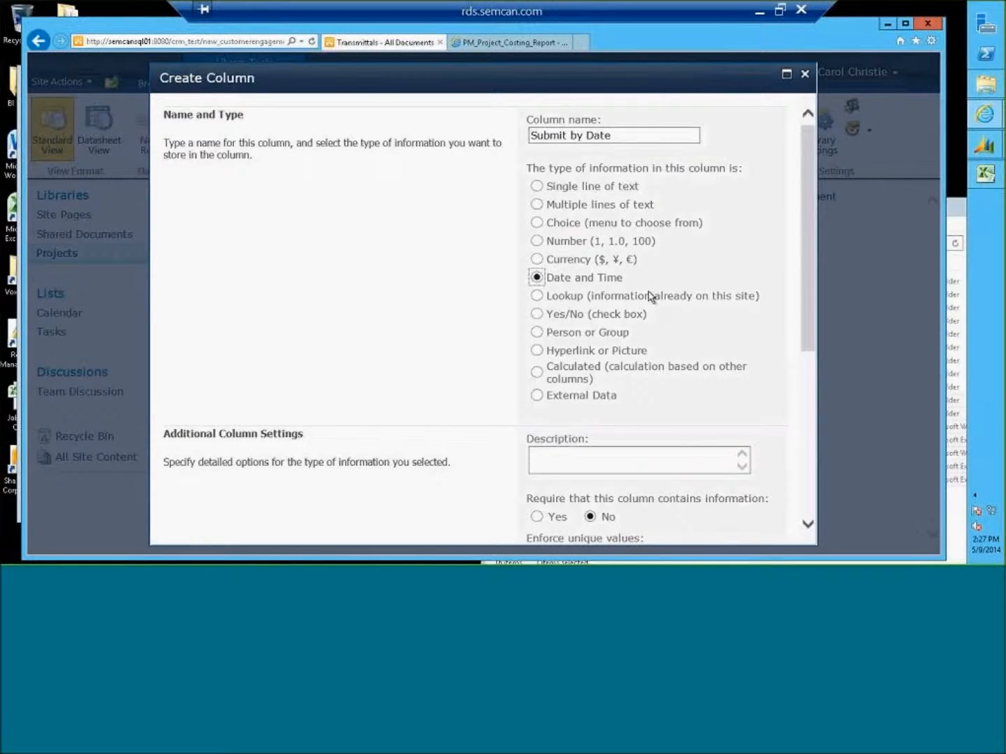
click(620, 525)
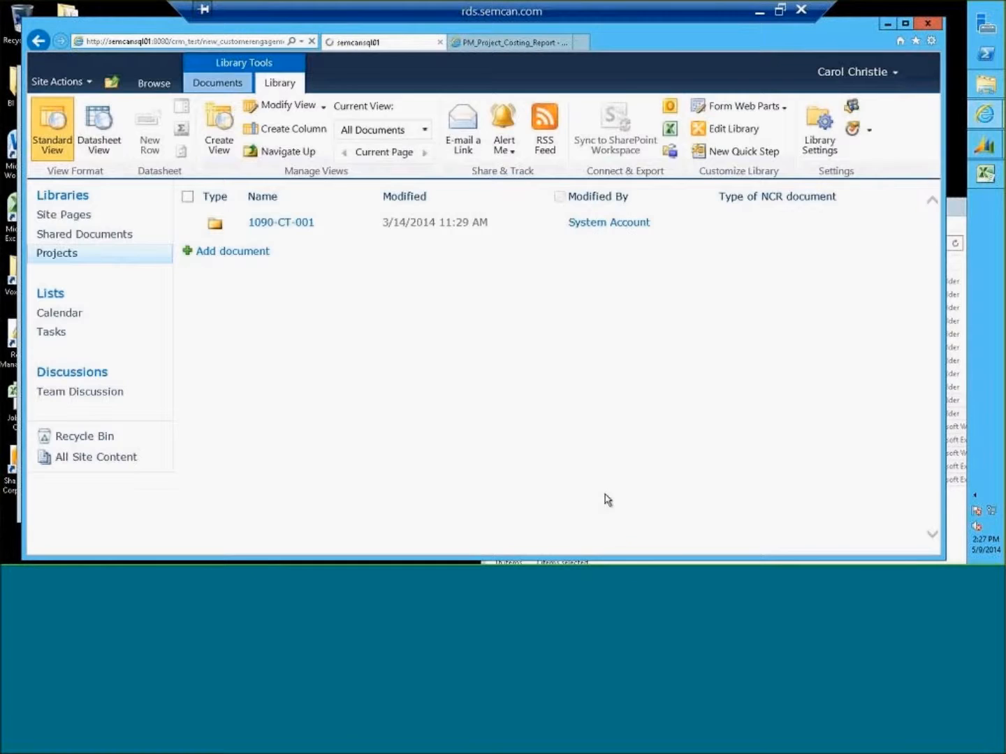
- Create a library column named "Approved by date" of type Date and Time
click(292, 129)
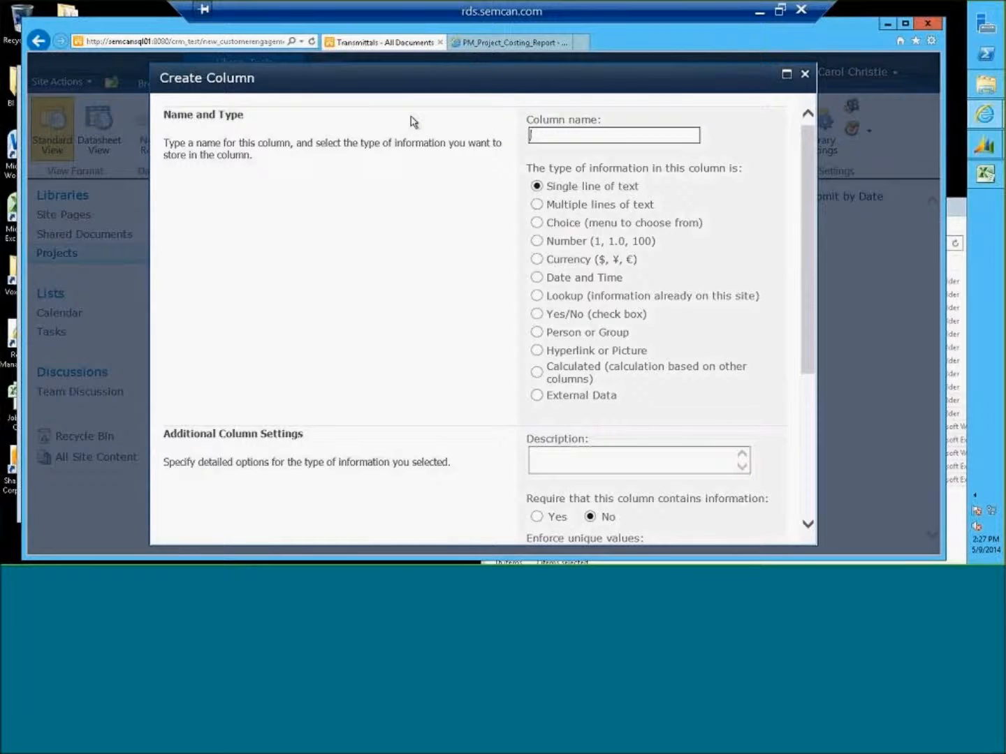
text(Approved by)
text(date)
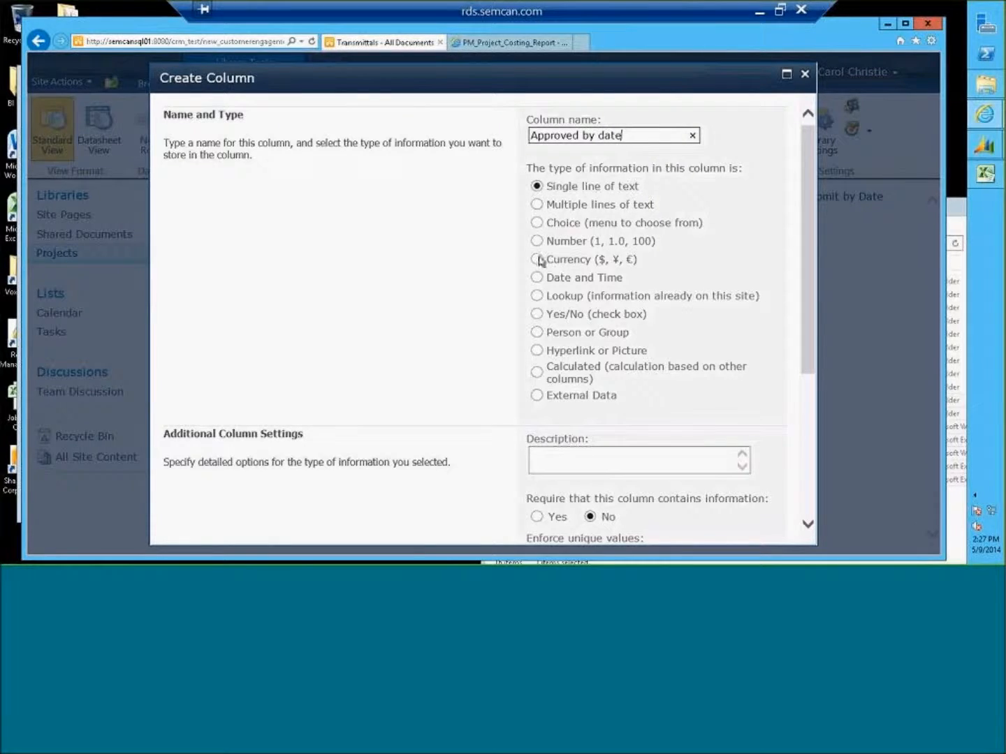
click(537, 279)
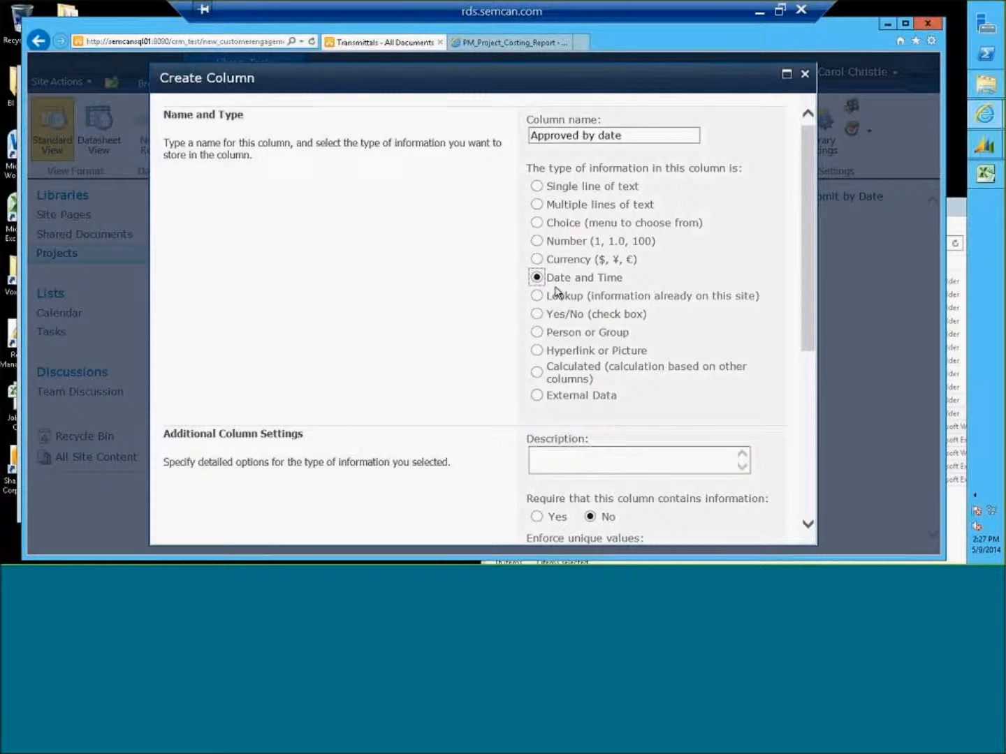
scroll(559, 314, down, 3)
scroll(578, 423, down, 2)
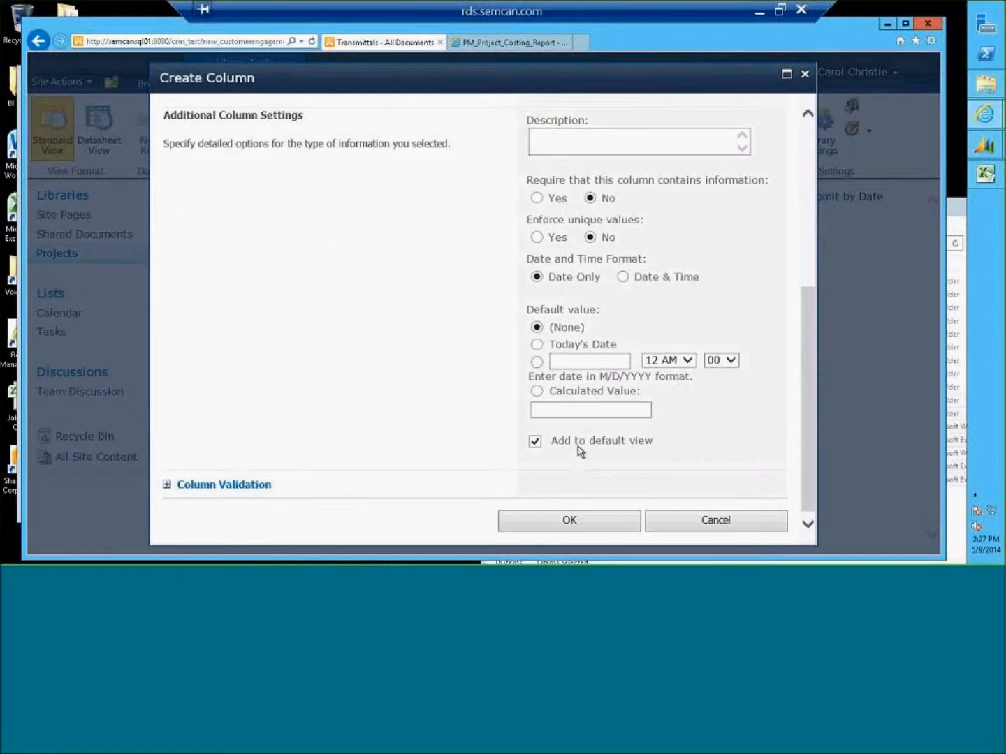
click(573, 521)
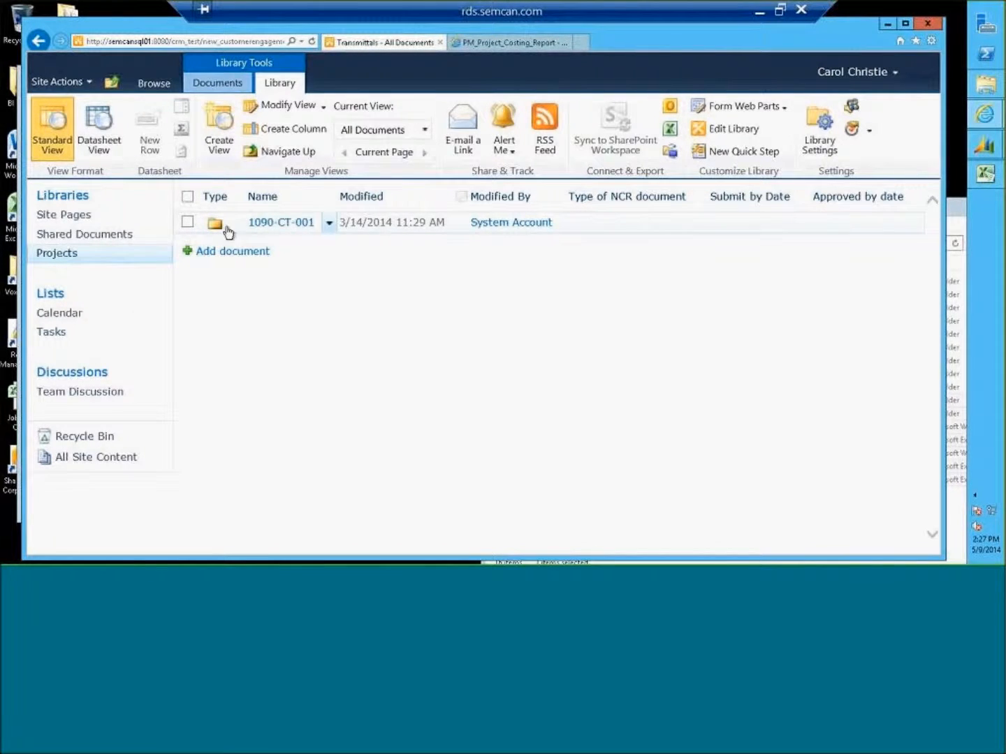
- In the 1090-CT-001 folder, edit the properties of 1090-0-PM-SC-001-1_R0 and set its type of NCR document to Picture
click(189, 229)
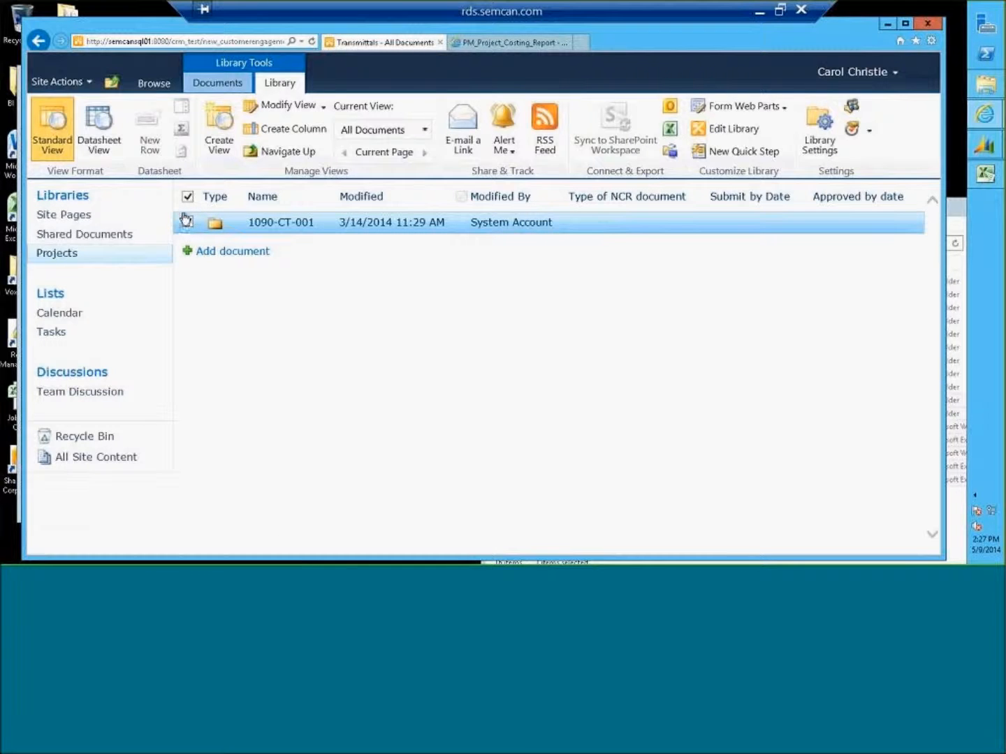
click(290, 233)
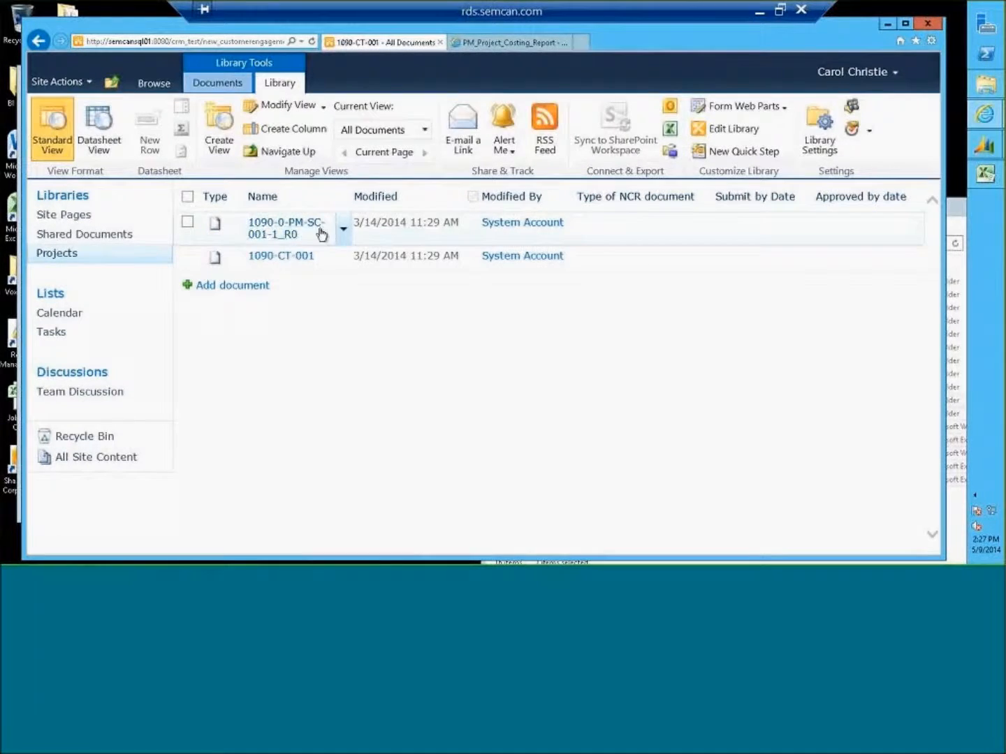
click(343, 229)
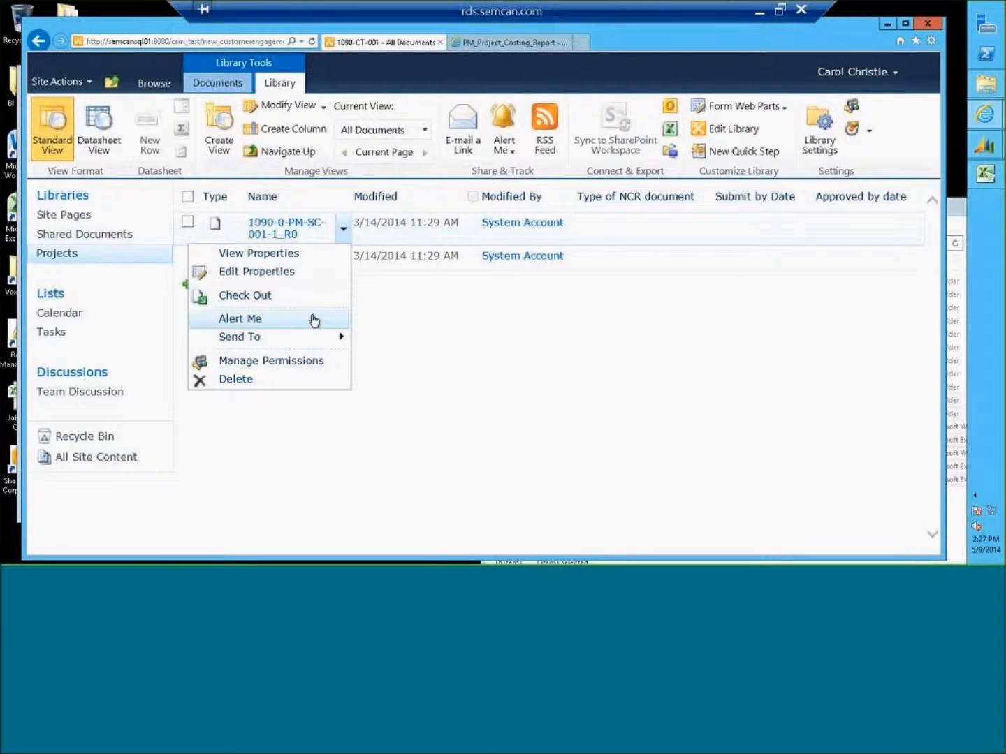
click(262, 275)
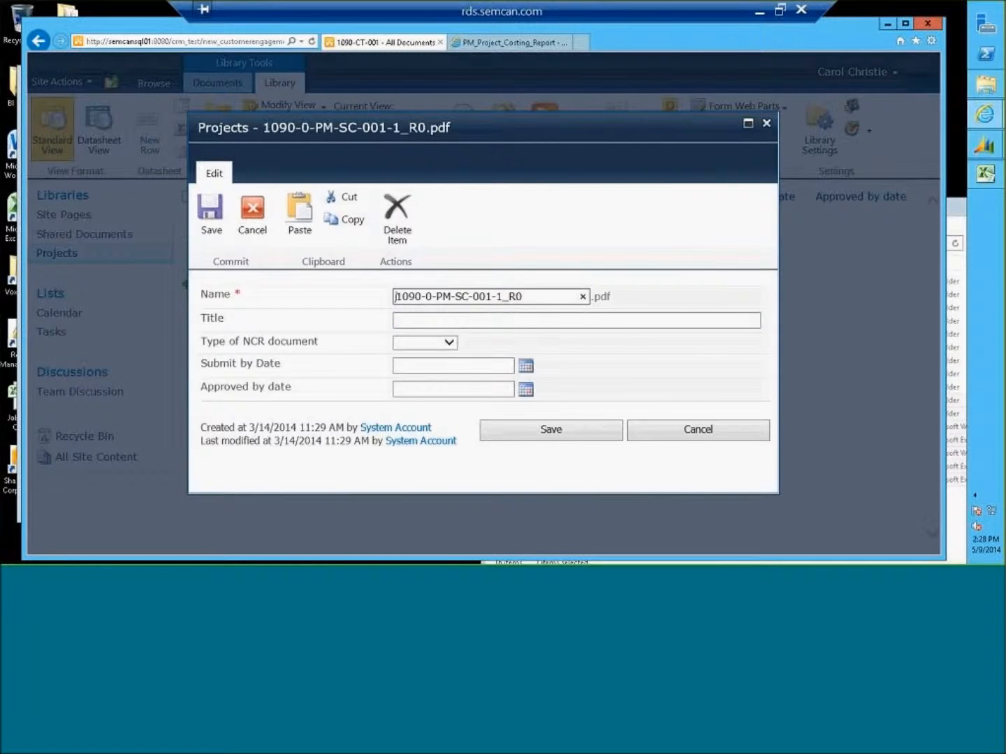
click(449, 343)
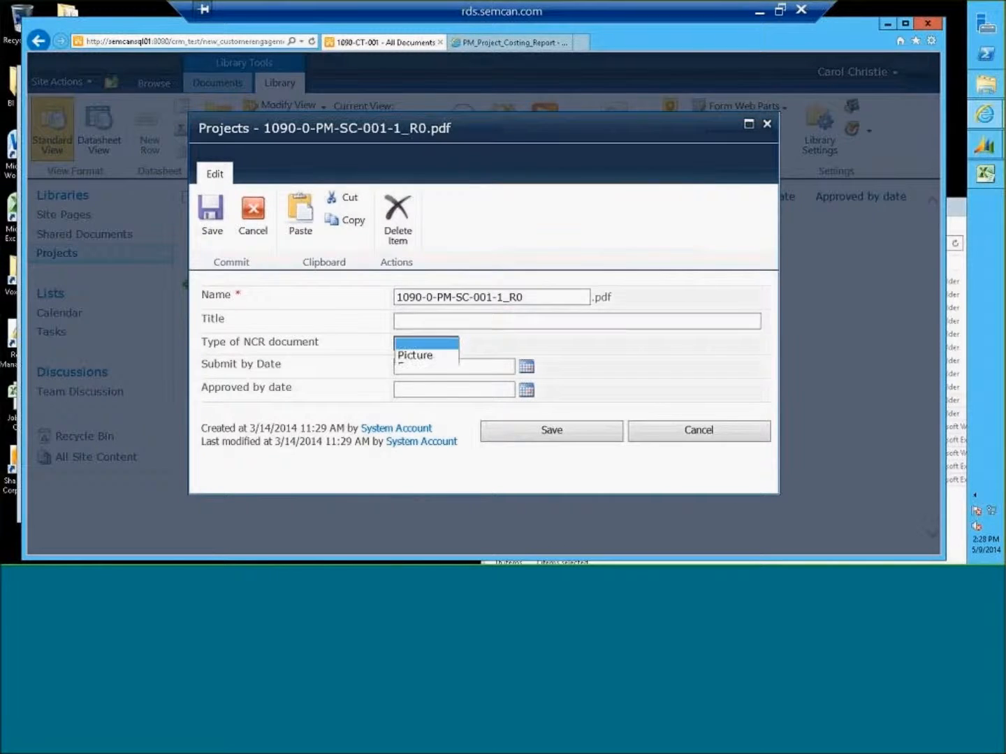
click(430, 342)
- Set the document's Submit by Date to 5/9/2014 and its Approved by date to 5/23/2014, and save the properties
click(526, 366)
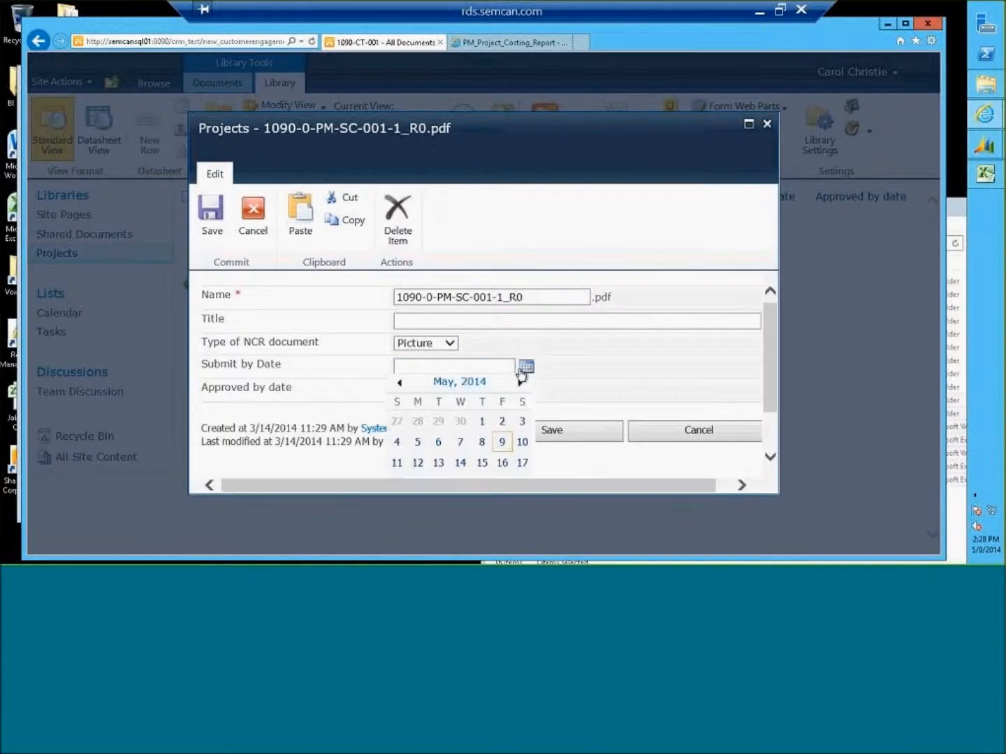
click(505, 441)
click(526, 389)
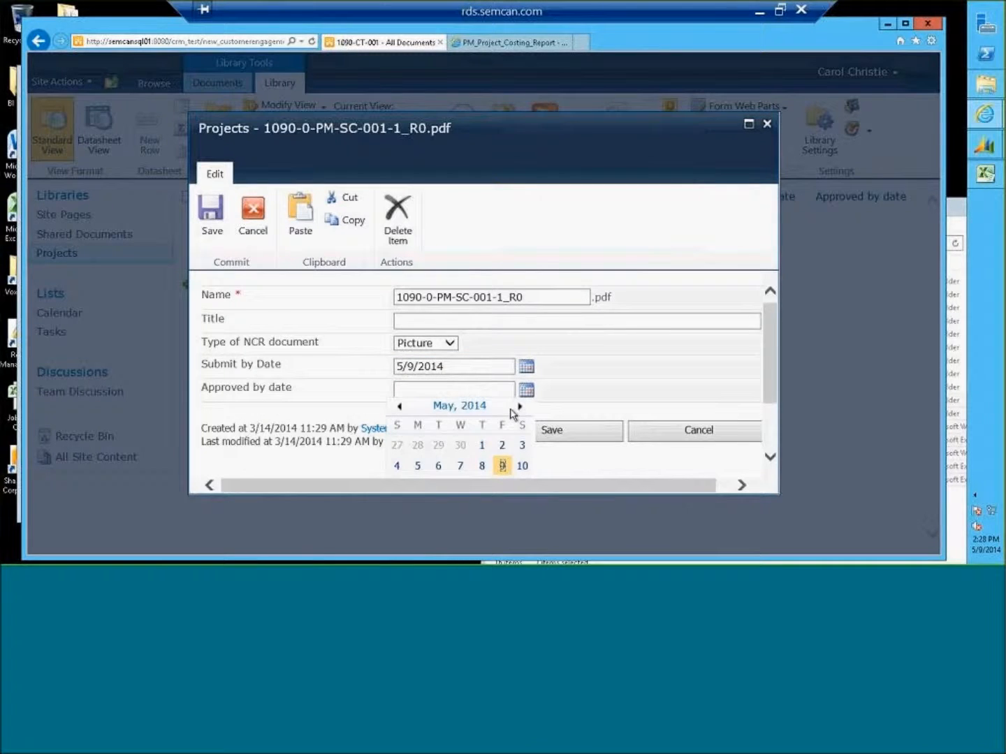
scroll(504, 453, down, 1)
click(503, 445)
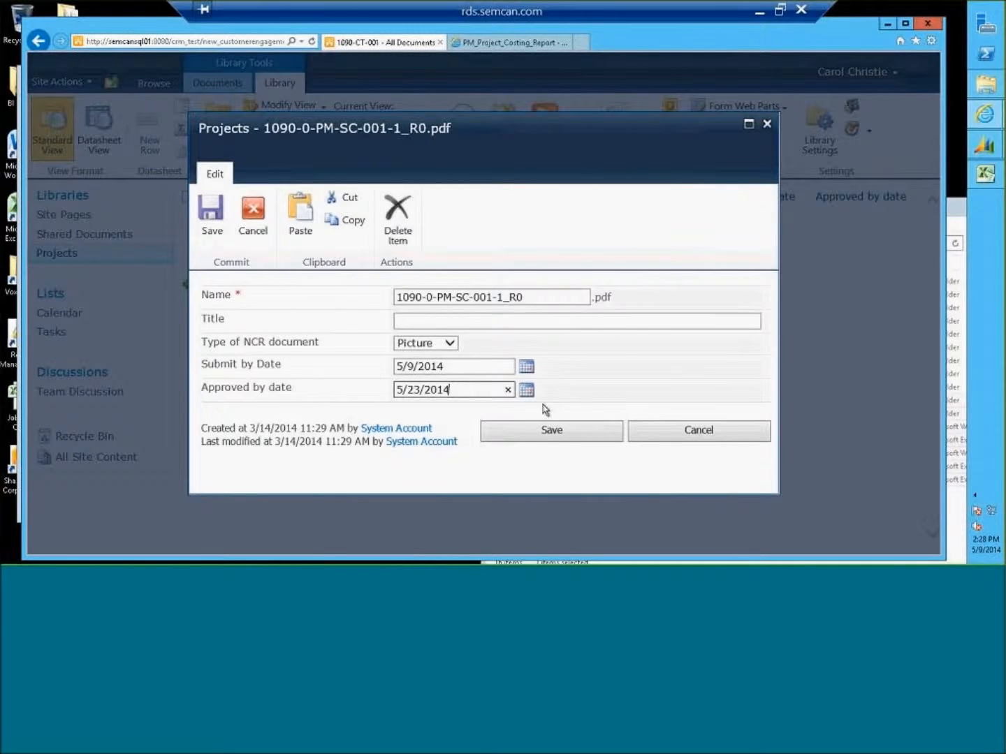
click(558, 438)
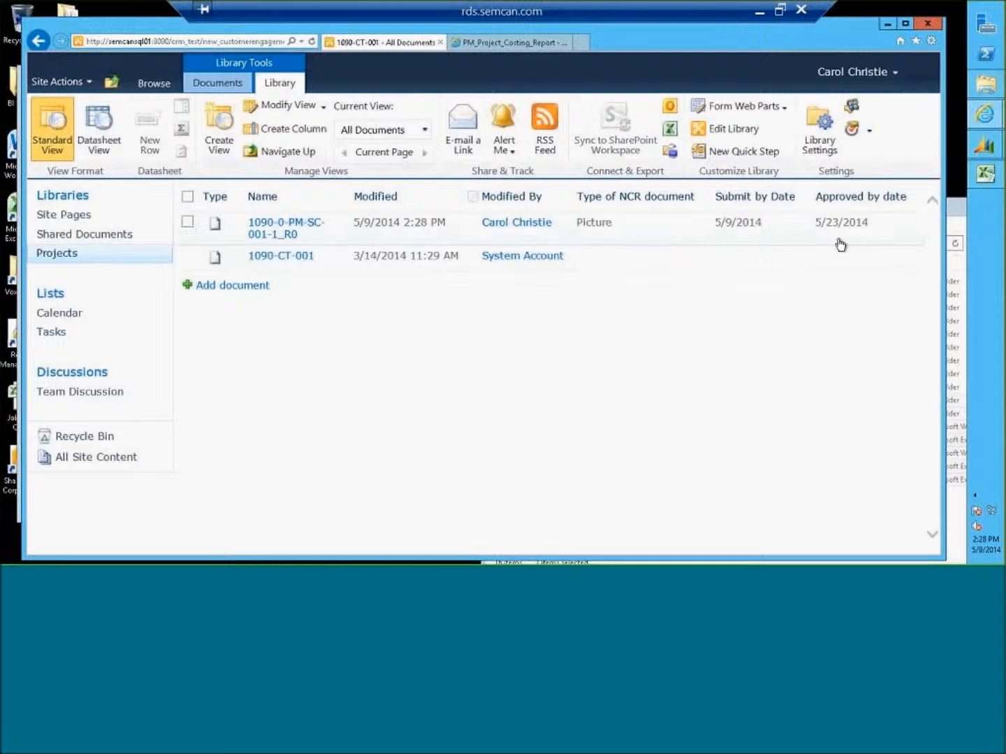
- Upload the file MSCRMClientEULA.rtf as a new document to the 1090-CT-001 folder
click(226, 286)
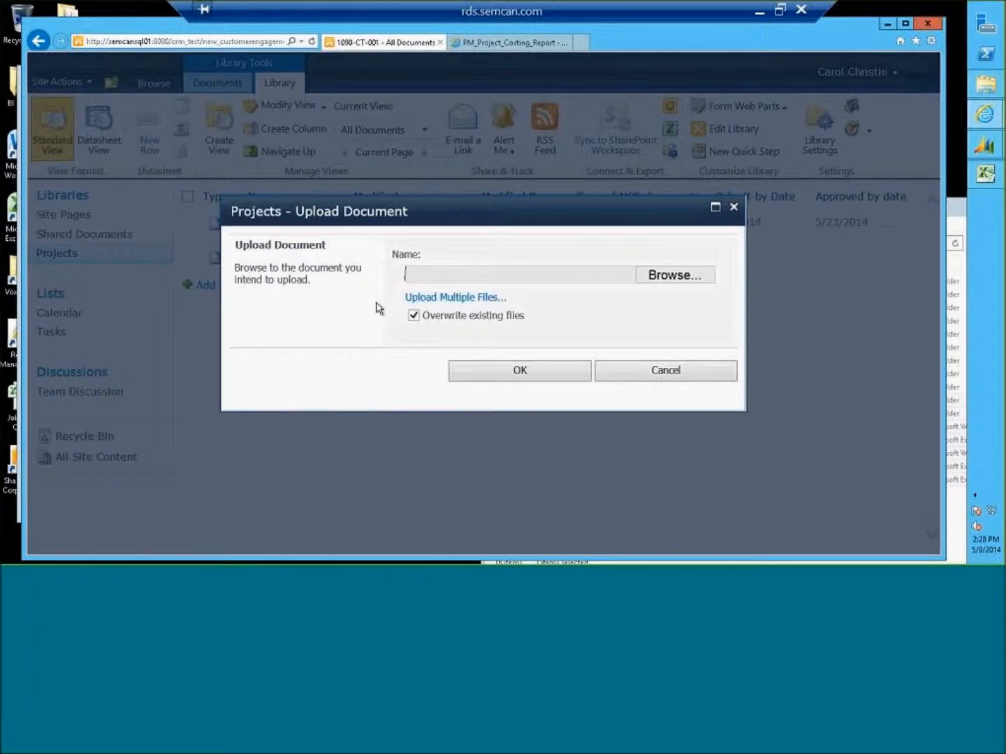
click(695, 275)
double_click(252, 236)
click(507, 370)
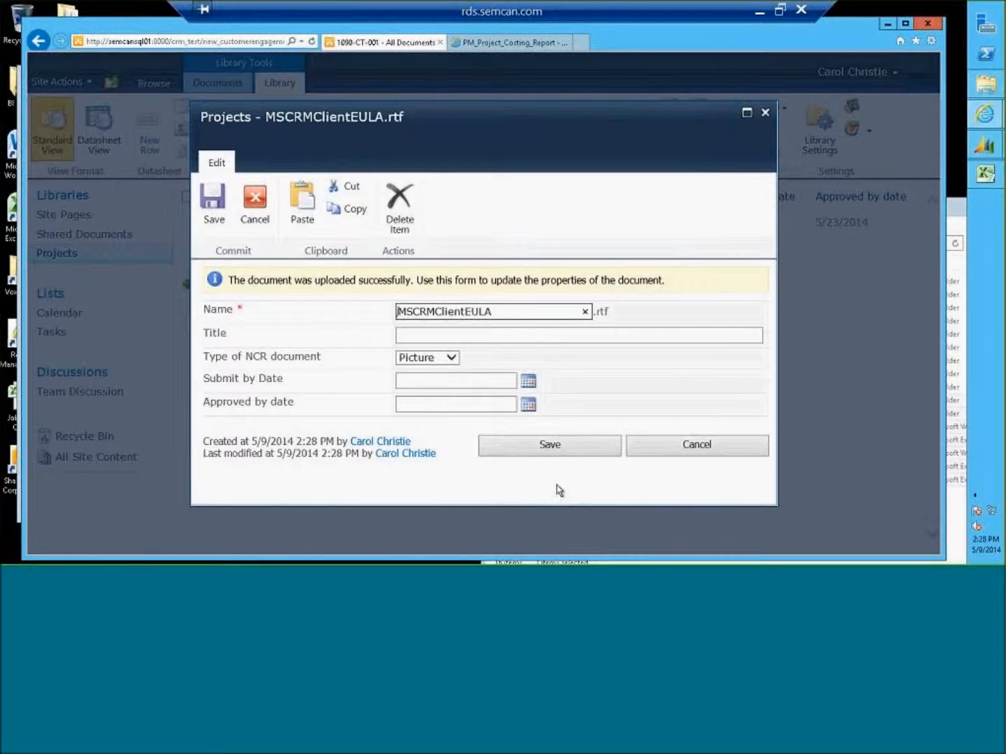
- Give the uploaded document a Submit by Date of 5/9/2014 and an Approved by date of 5/23/2014, and save it
click(529, 383)
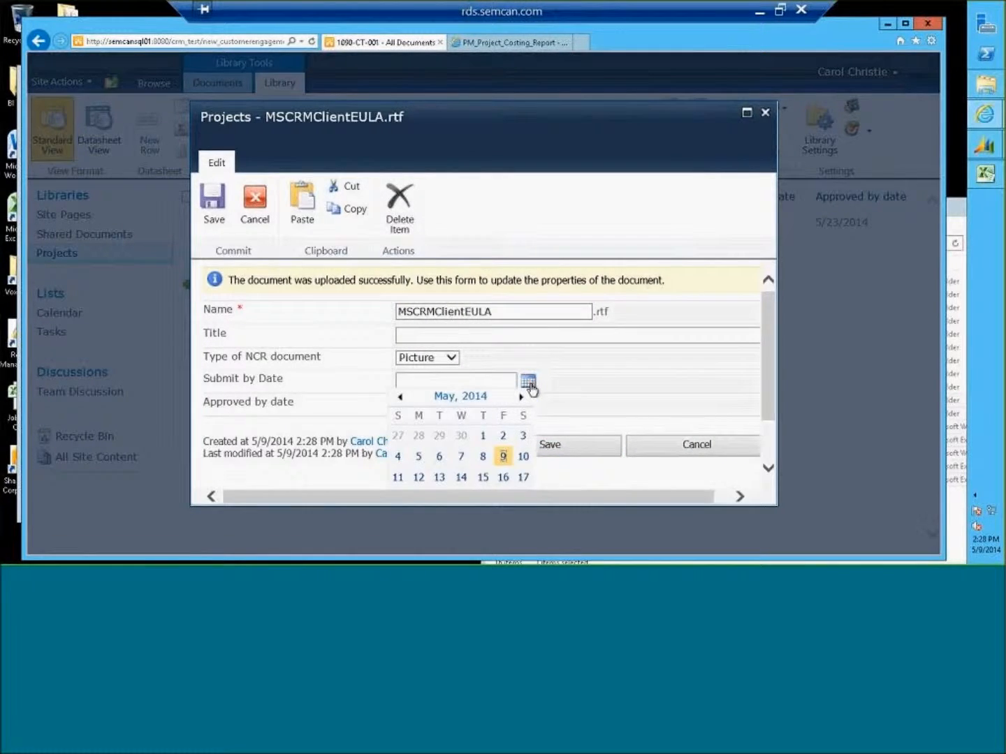
click(503, 456)
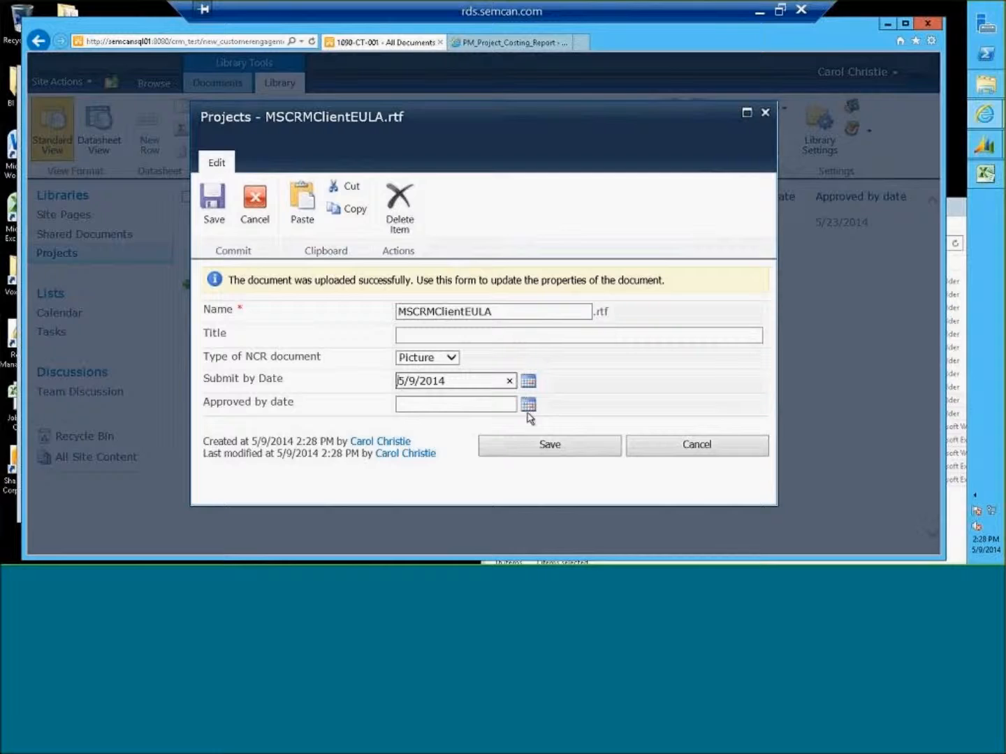
click(529, 406)
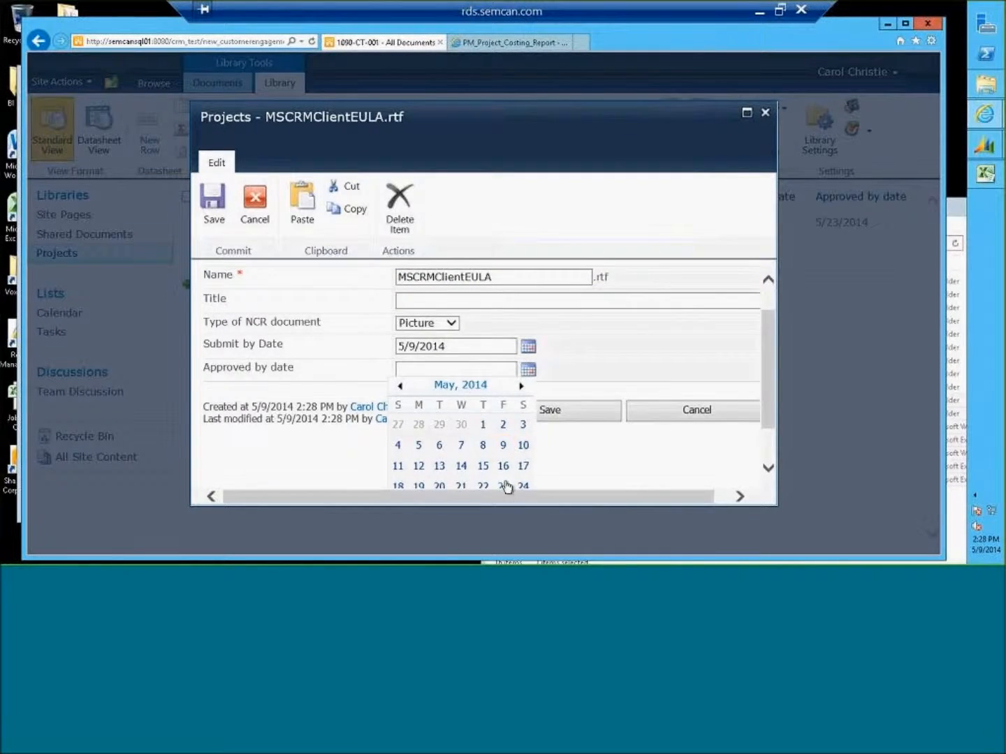
click(504, 485)
click(547, 448)
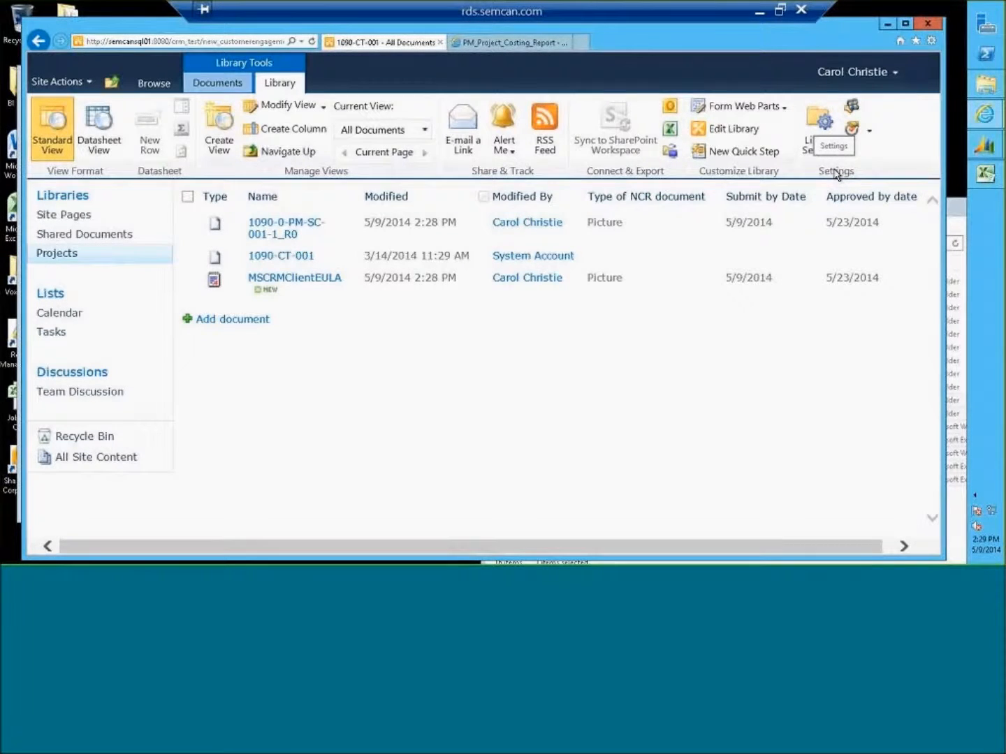
mouse_move(307, 219)
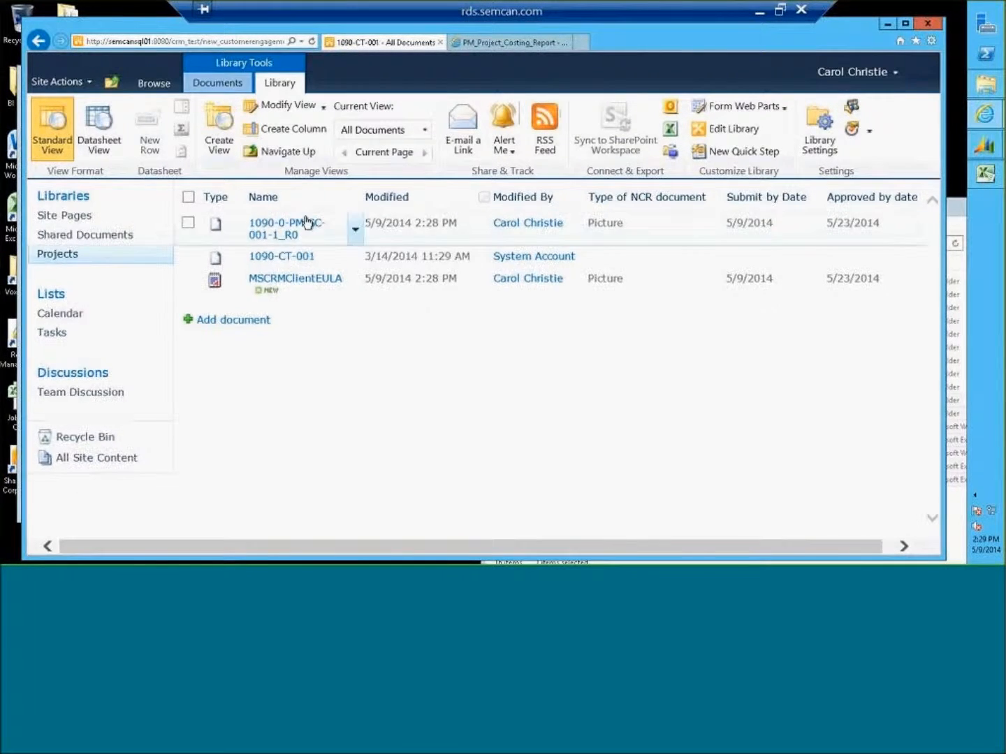
click(355, 231)
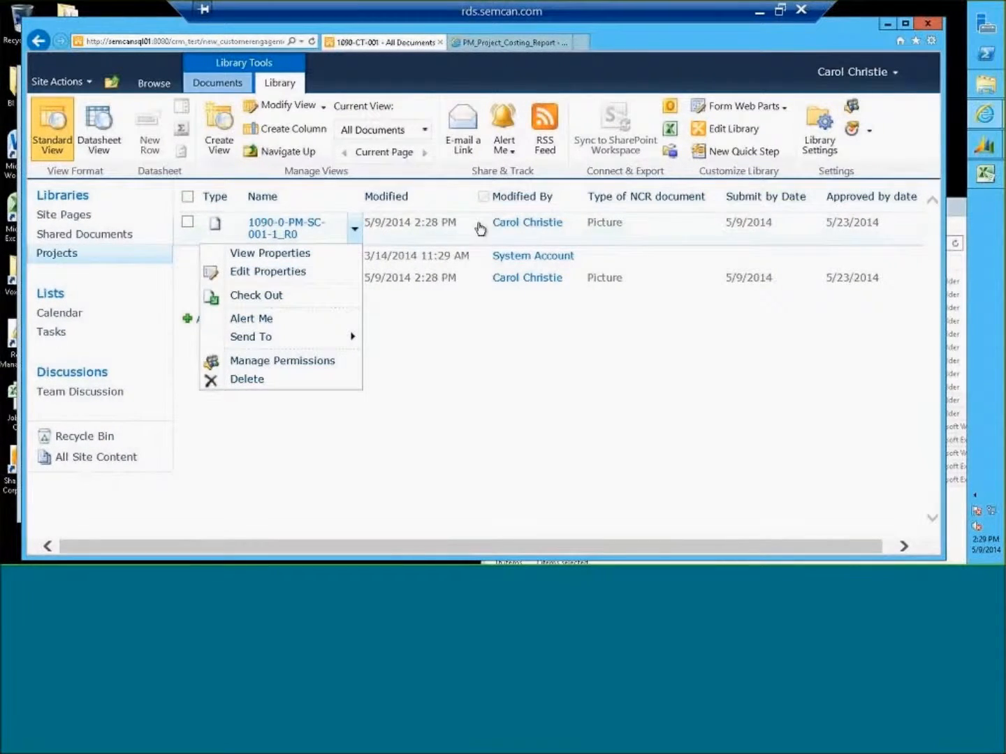
click(530, 391)
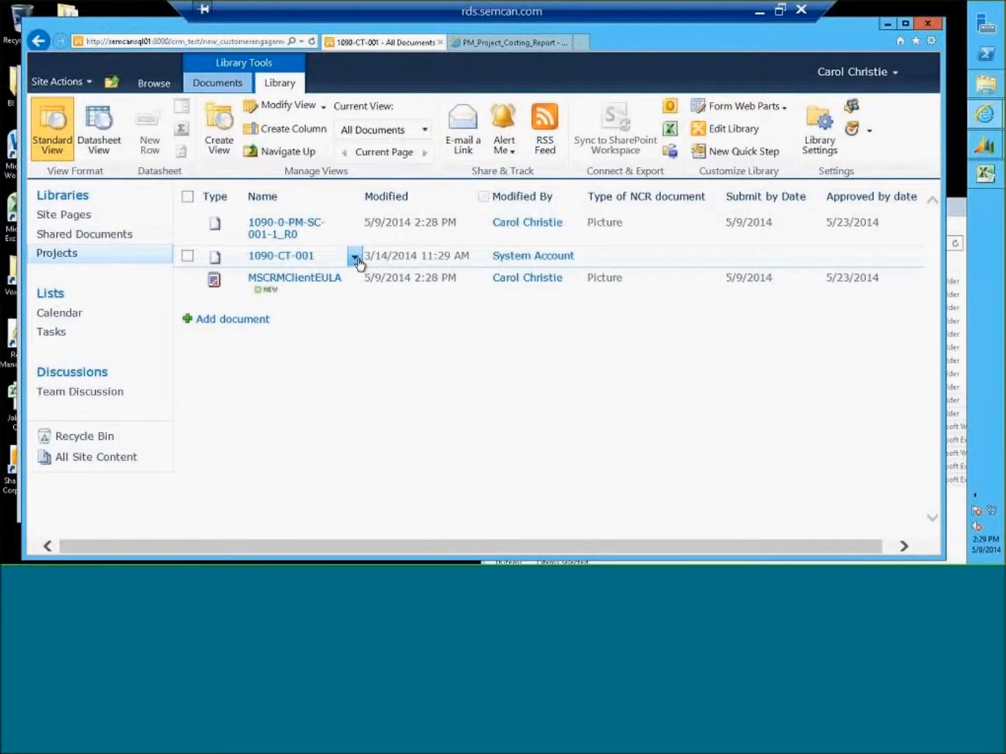
click(355, 257)
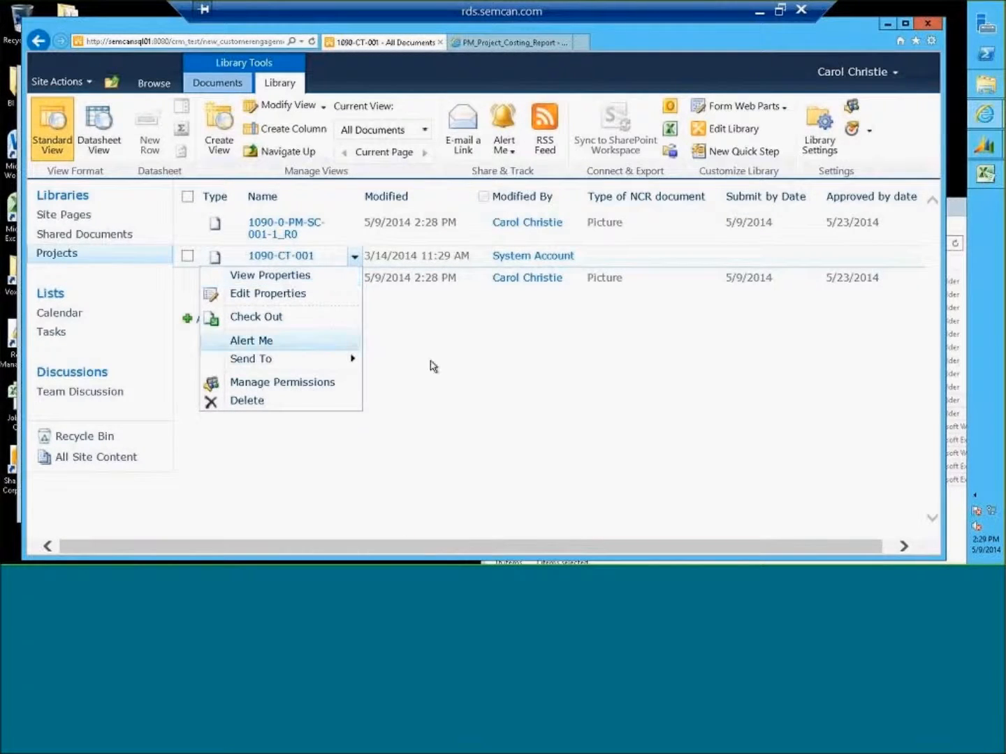
click(371, 326)
- Check out the MSCRMClientEULA document in the 1090-CT-001 folder without using the local drafts folder
click(355, 287)
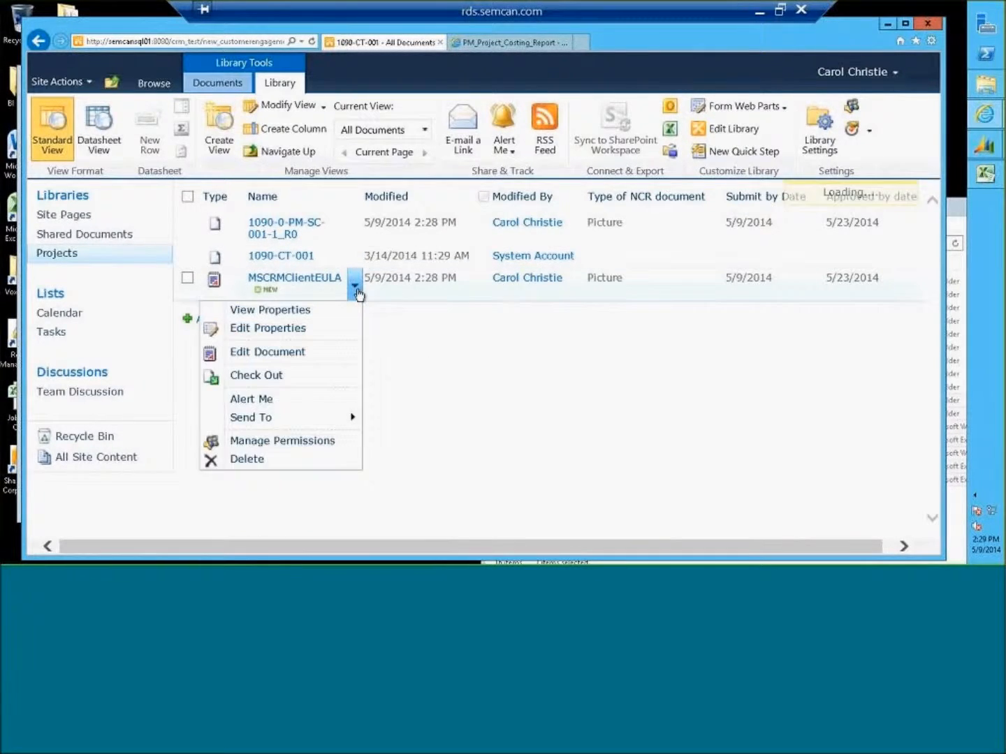
click(280, 376)
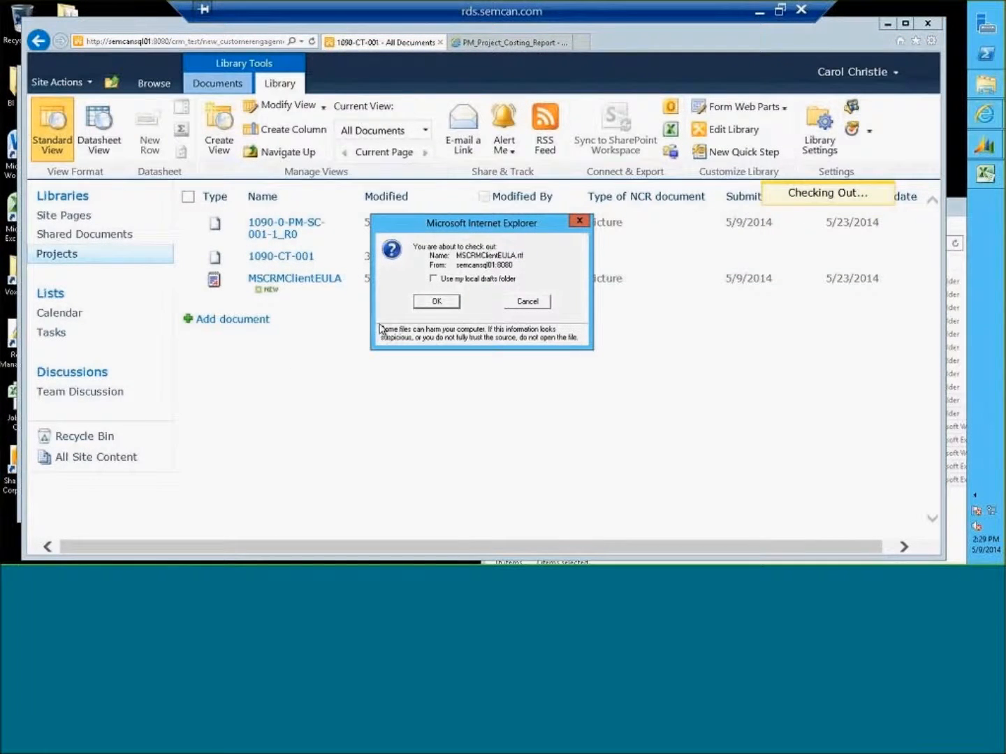
click(421, 303)
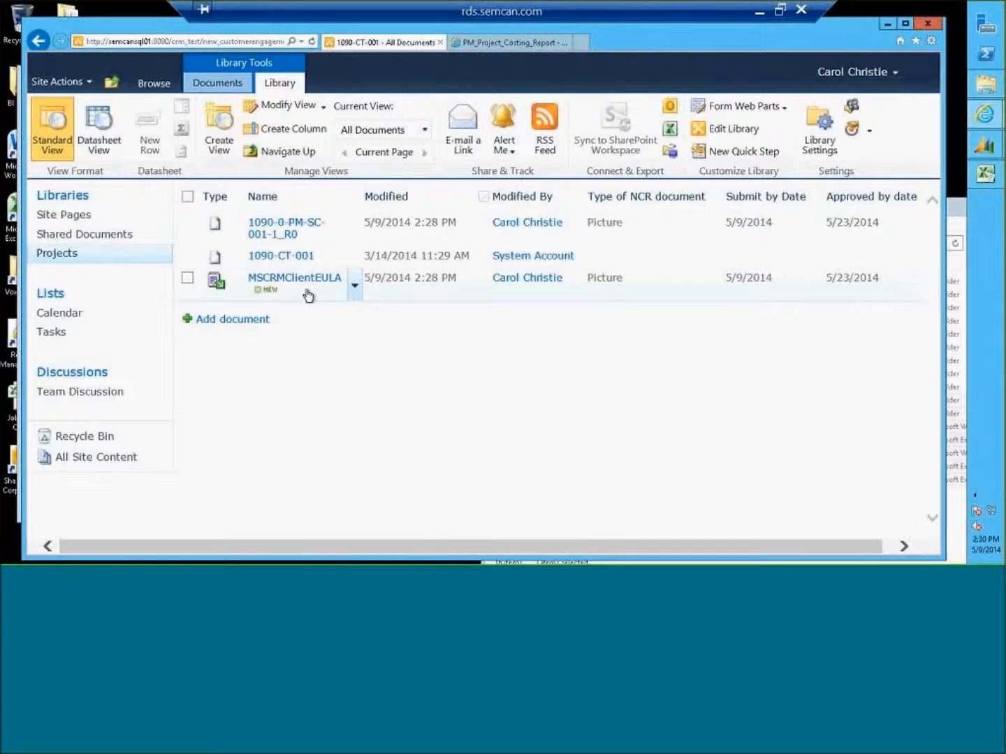
- Open MSCRMClientEULA for editing, add the text "hjkhkj" below the licence paragraph, and save the document
click(353, 292)
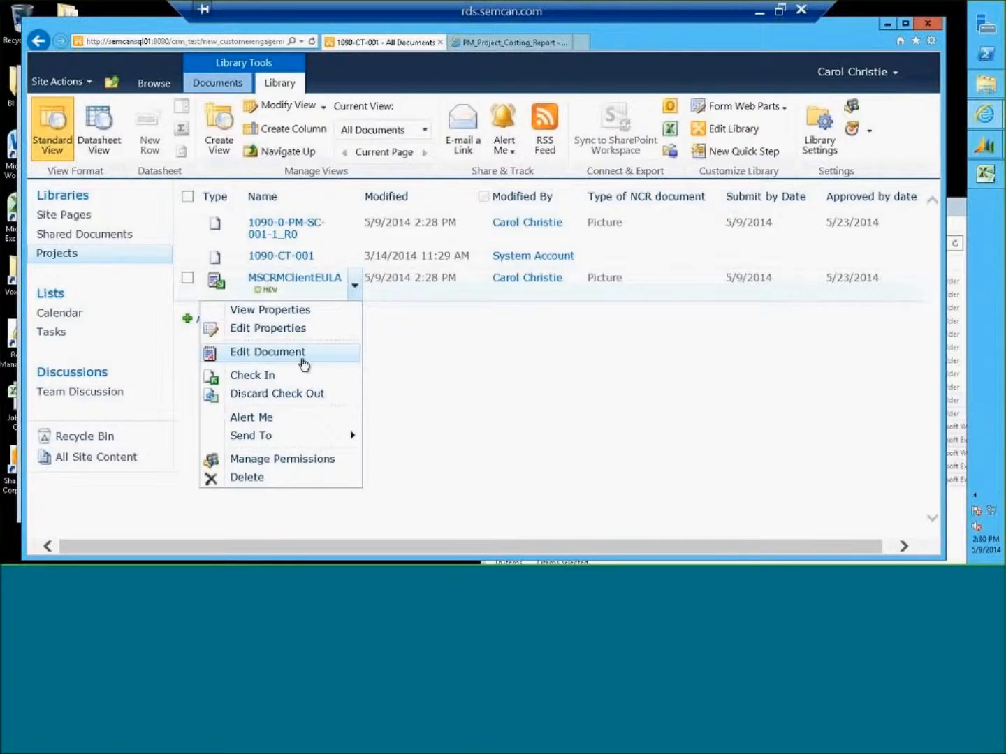
click(264, 357)
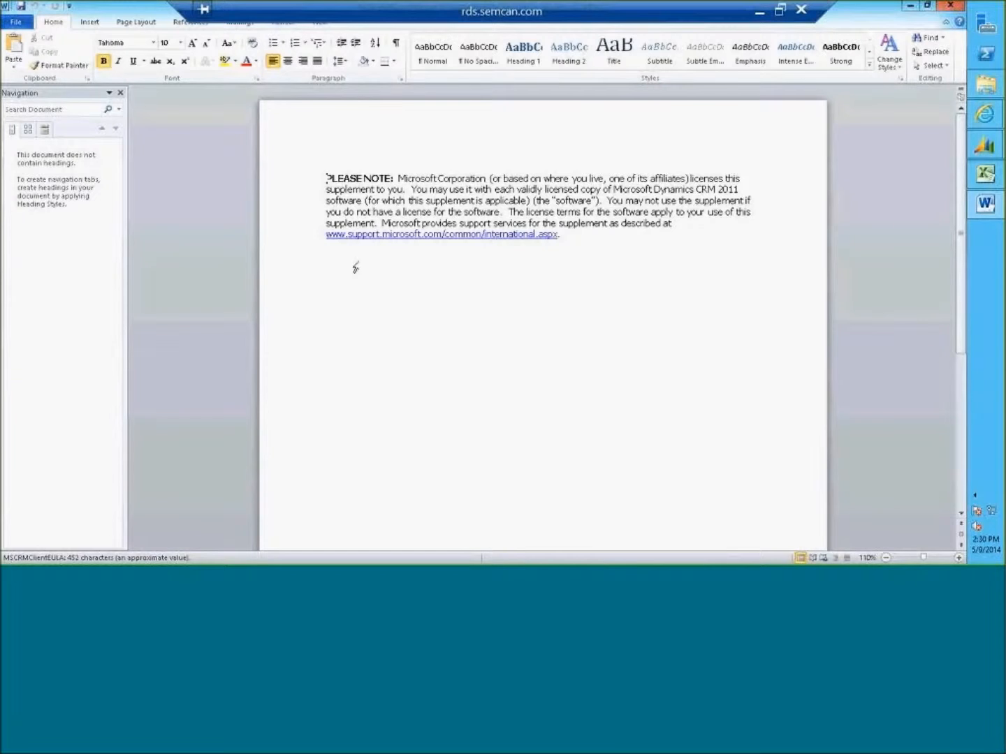
click(573, 253)
key(Return)
key(Return)
text(hjkhkj)
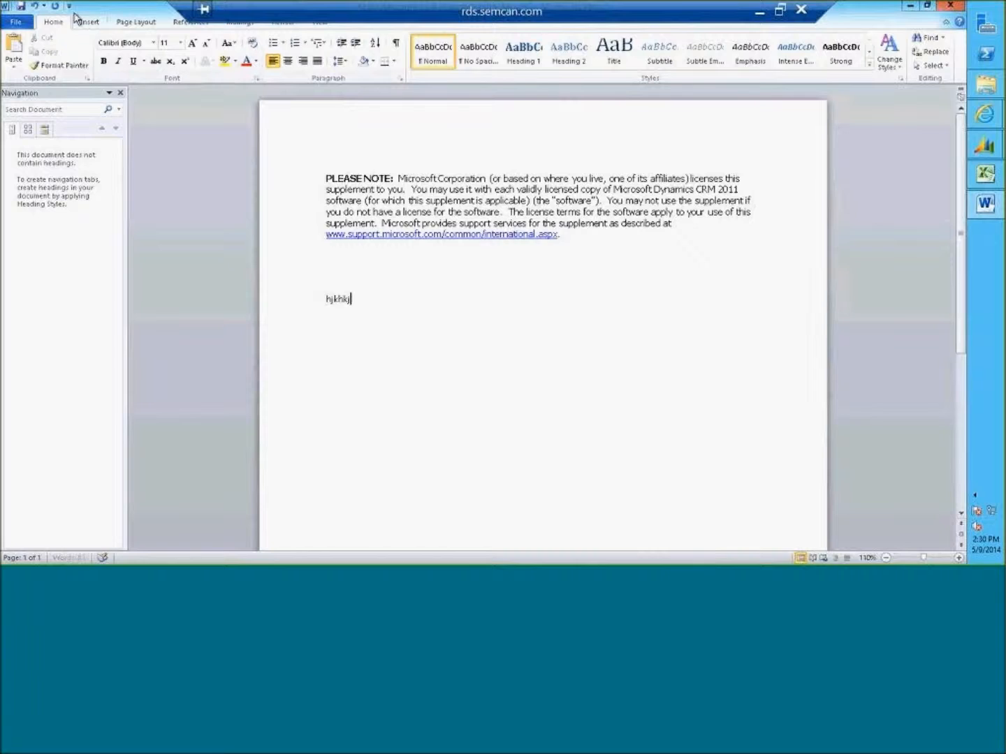
click(21, 5)
- Close the document and check it in with the version comment "I adjusted this document...."
click(955, 5)
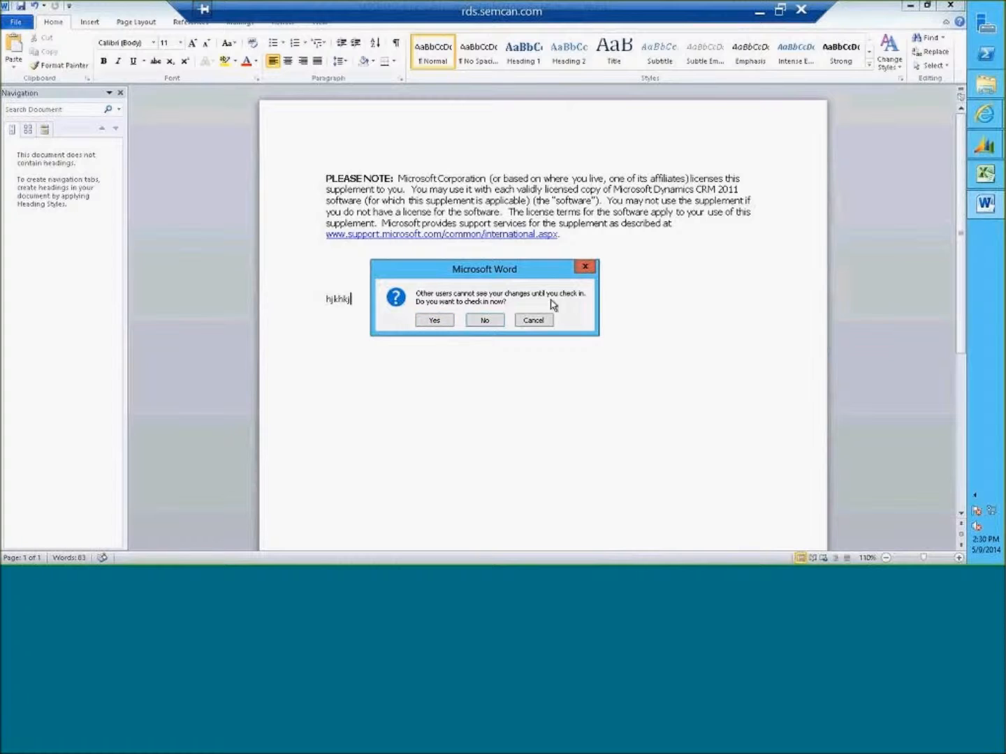
click(433, 321)
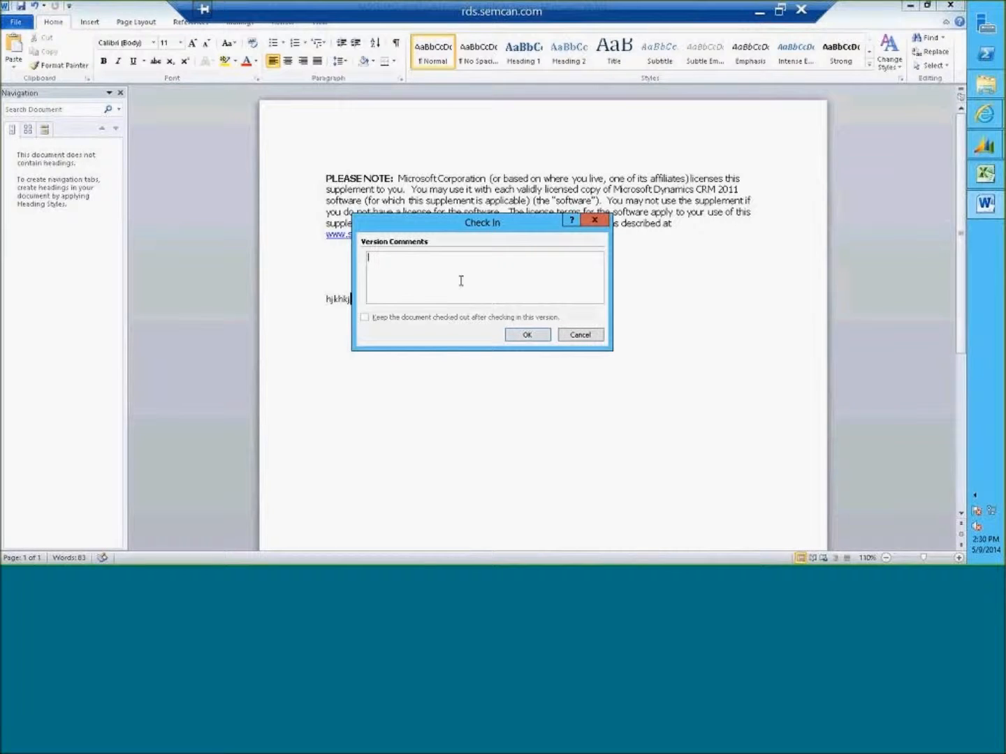
text(I adjusted this document....)
click(536, 336)
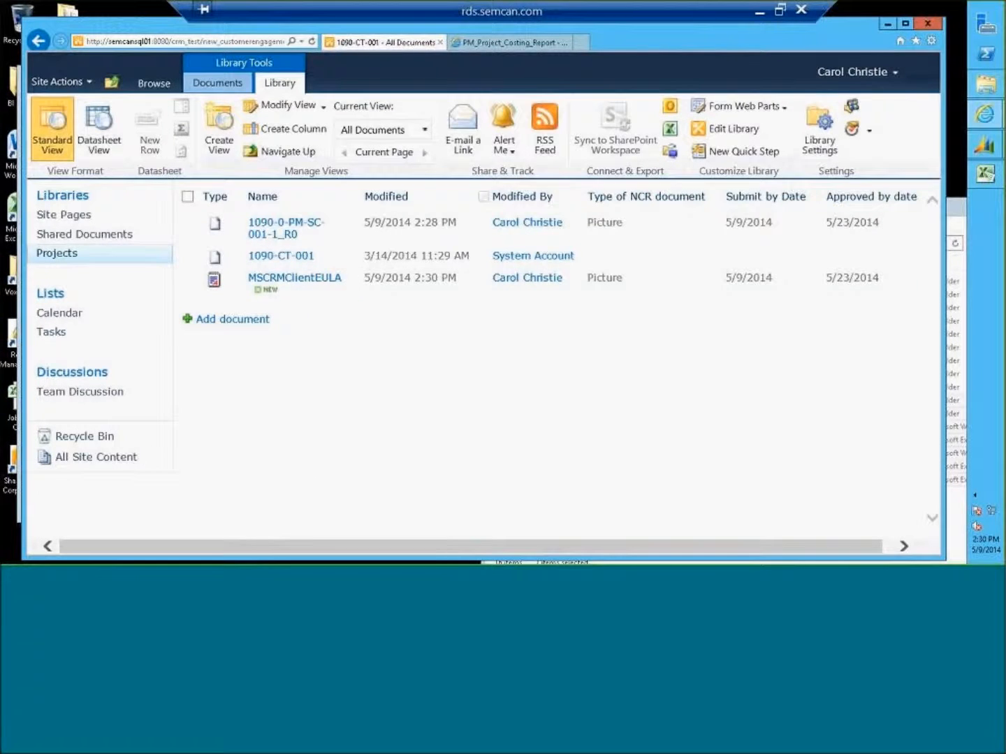
mouse_move(352, 290)
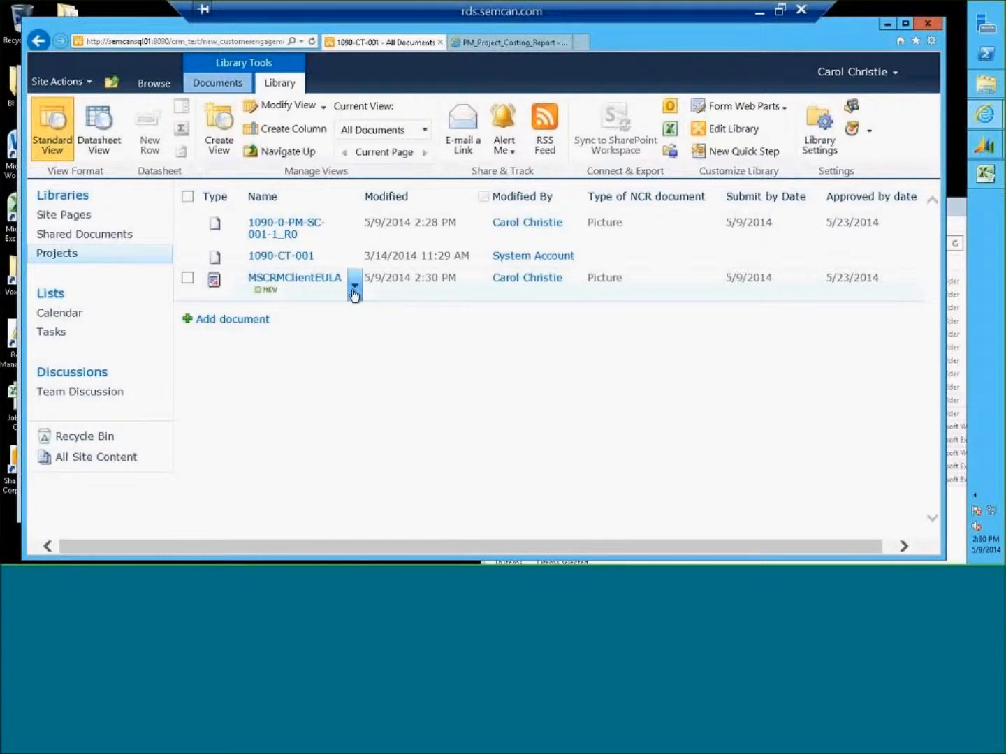
click(354, 288)
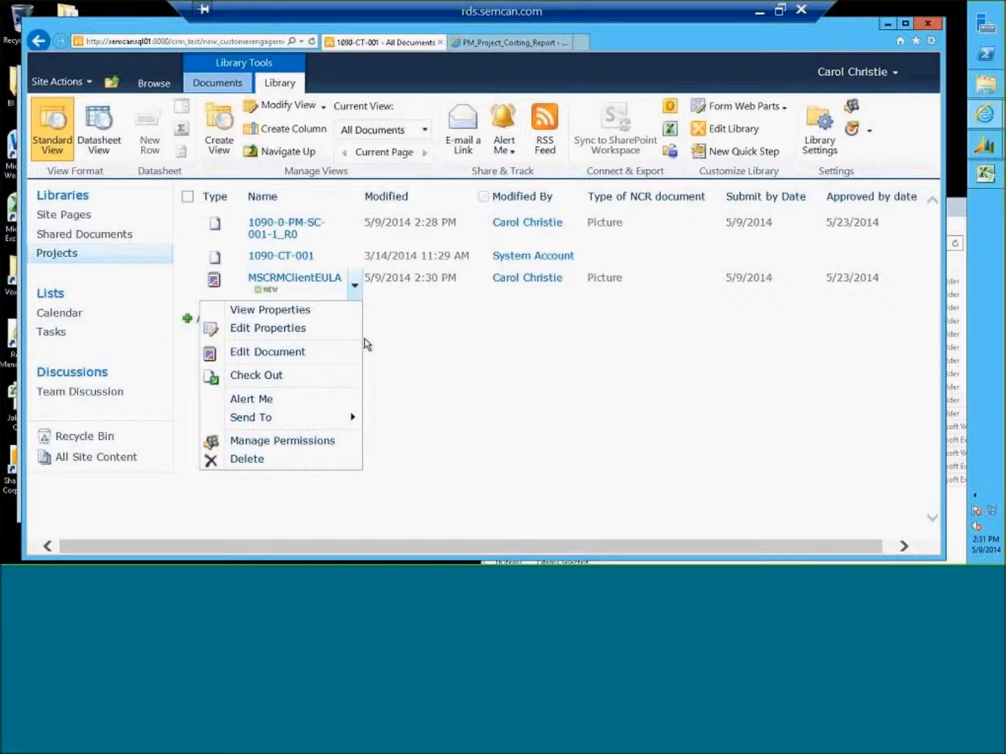
click(470, 342)
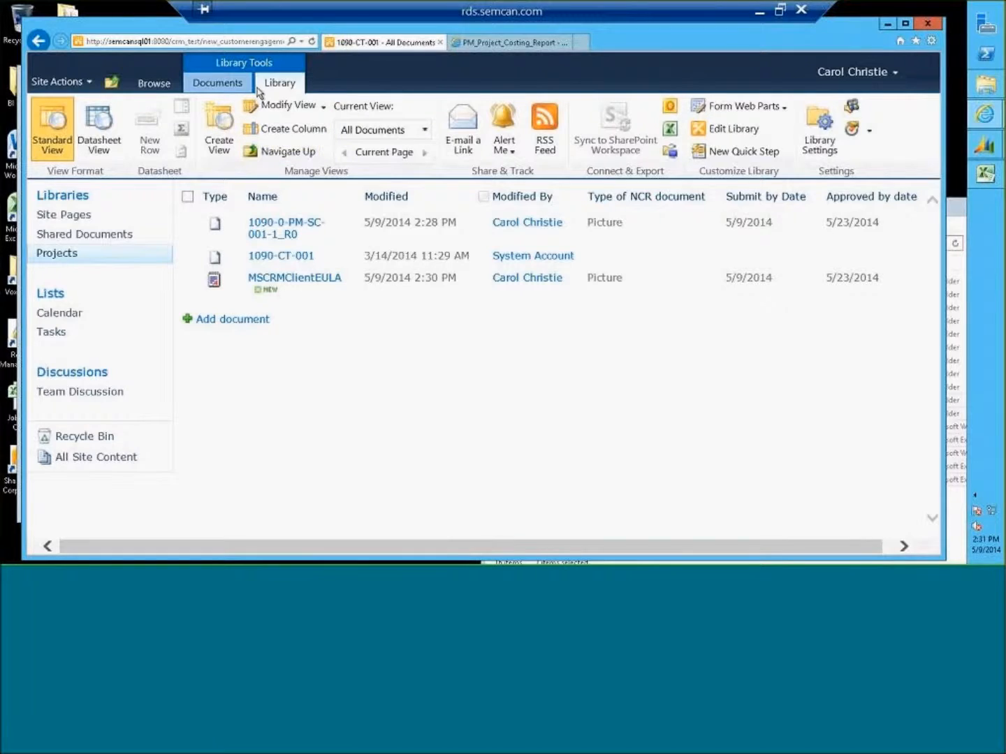
- Return to the Transmittals folder and open the permissions of its 1090-CT-001 folder
click(39, 40)
click(39, 40)
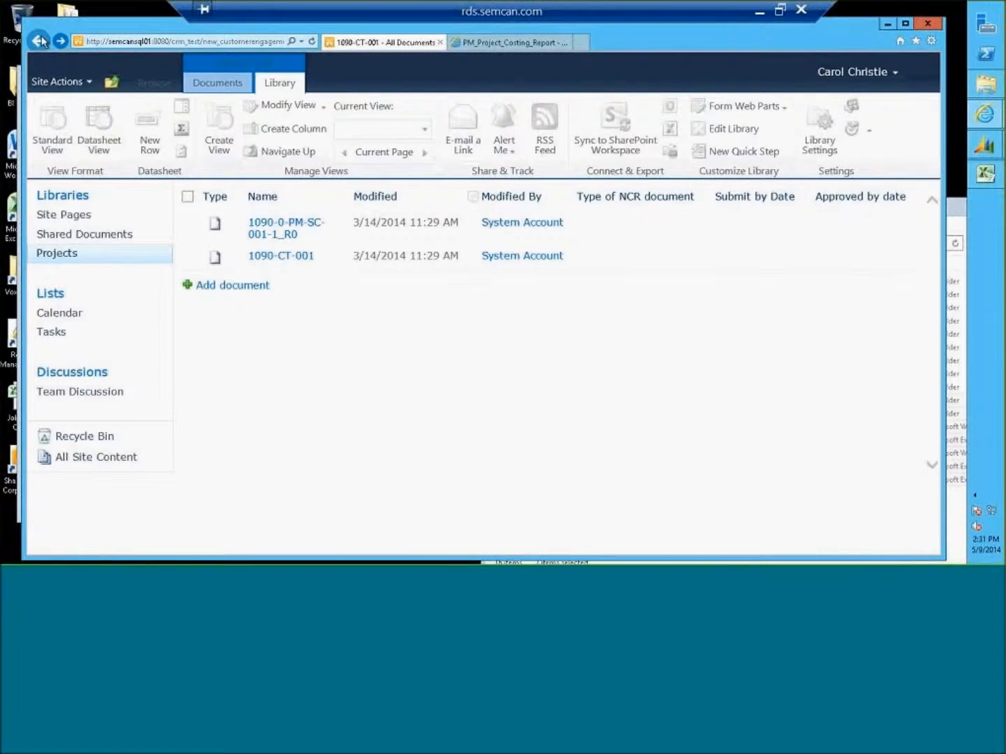
click(40, 40)
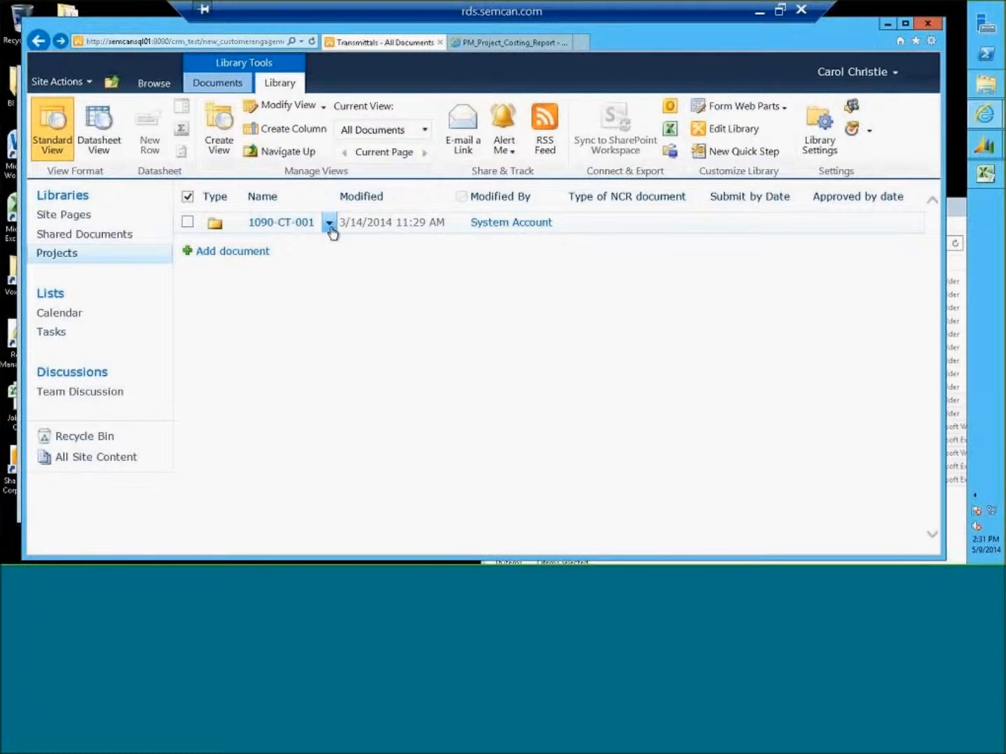
click(330, 225)
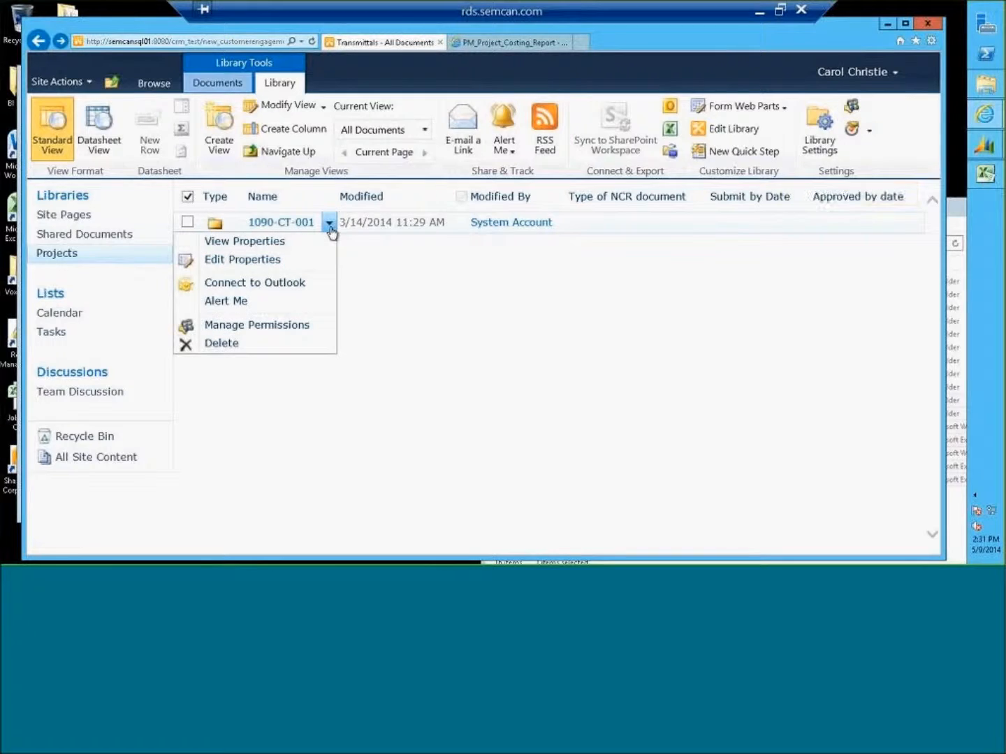
click(281, 334)
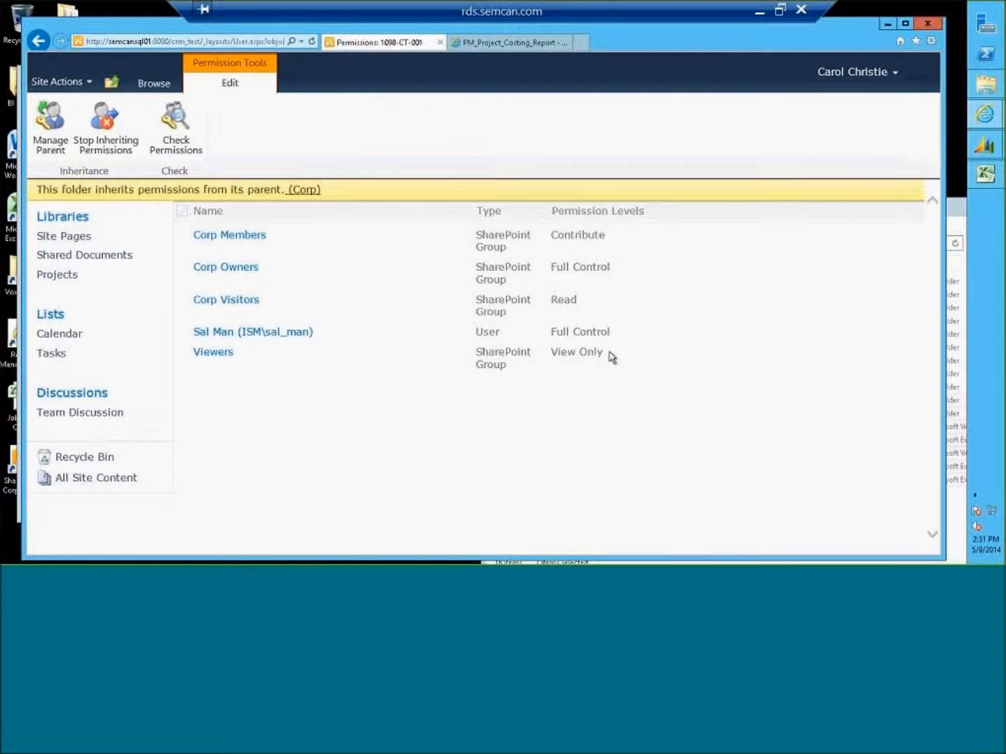
- Examine the permission level assigned to each group and user on the 1090-CT-001 folder
drag(605, 236, 477, 247)
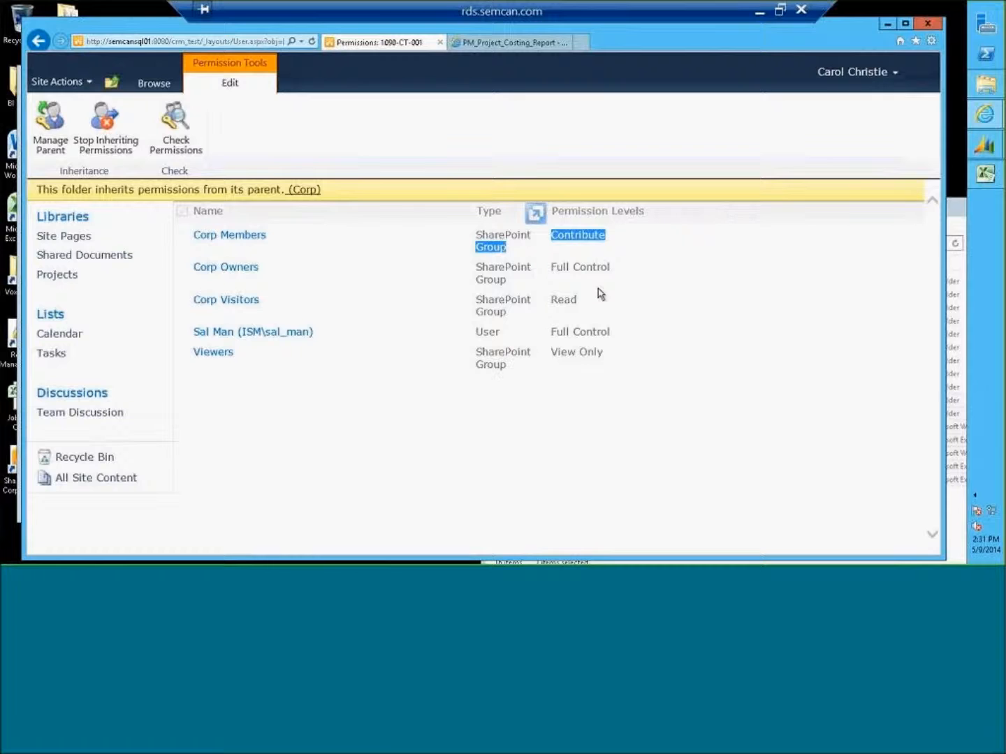
drag(617, 277, 552, 268)
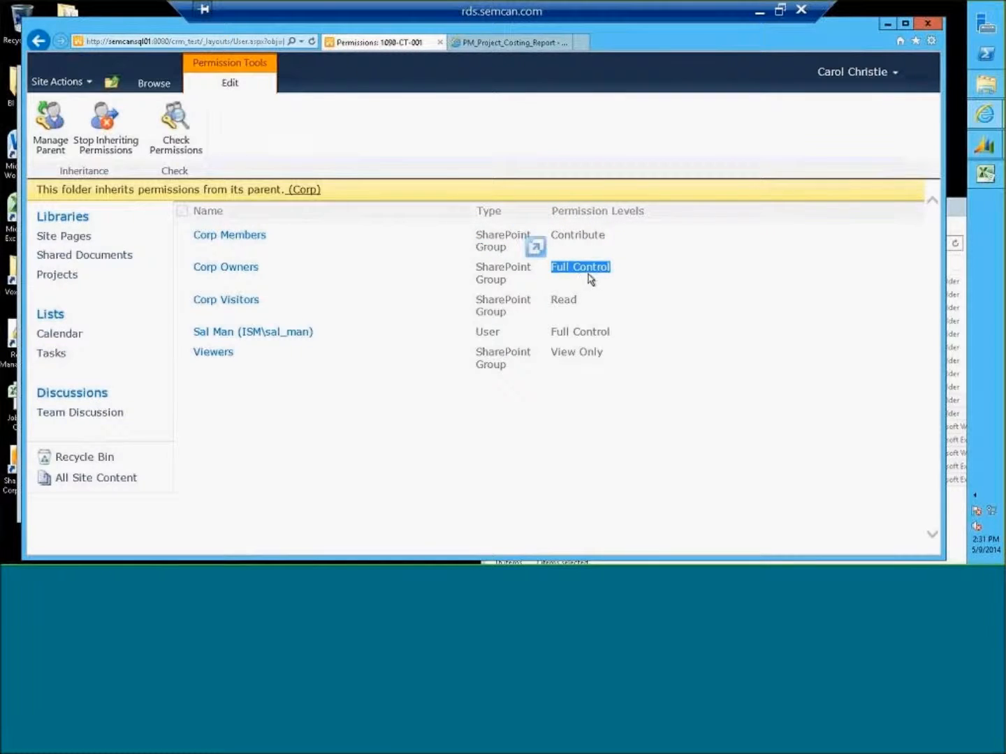
drag(588, 309, 553, 301)
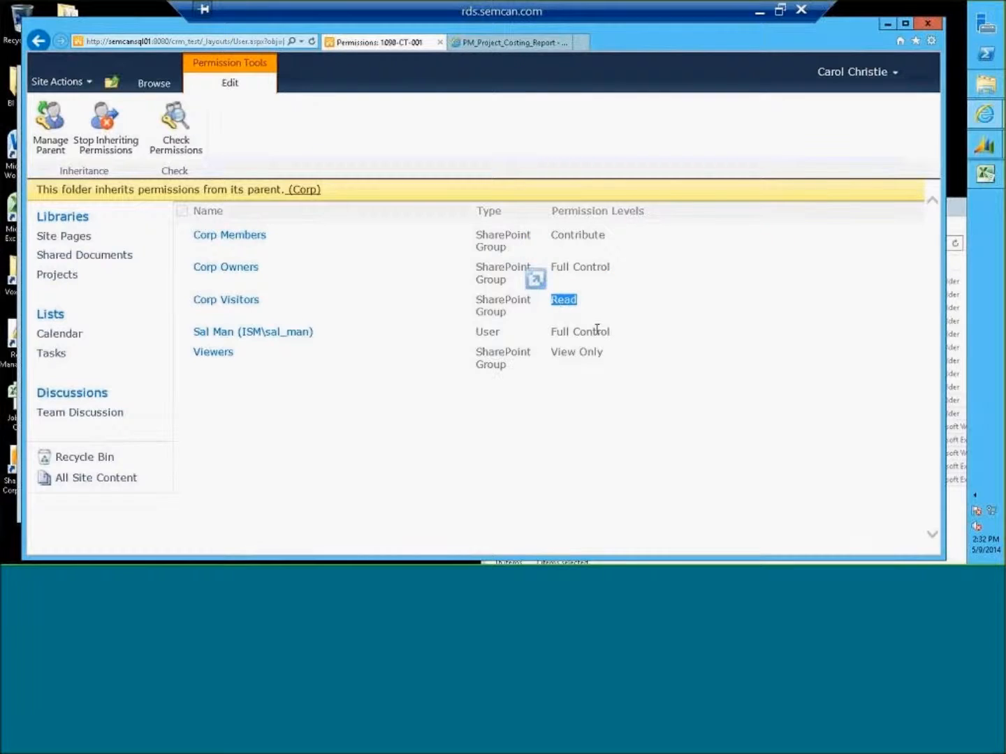
drag(610, 336, 567, 335)
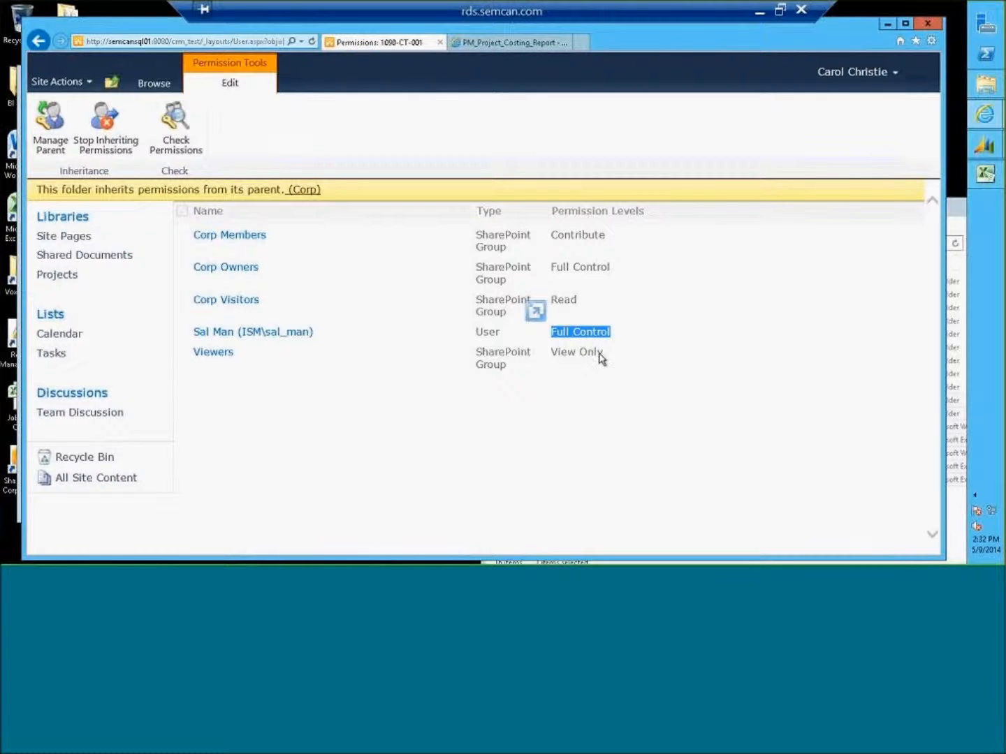
drag(602, 356, 549, 354)
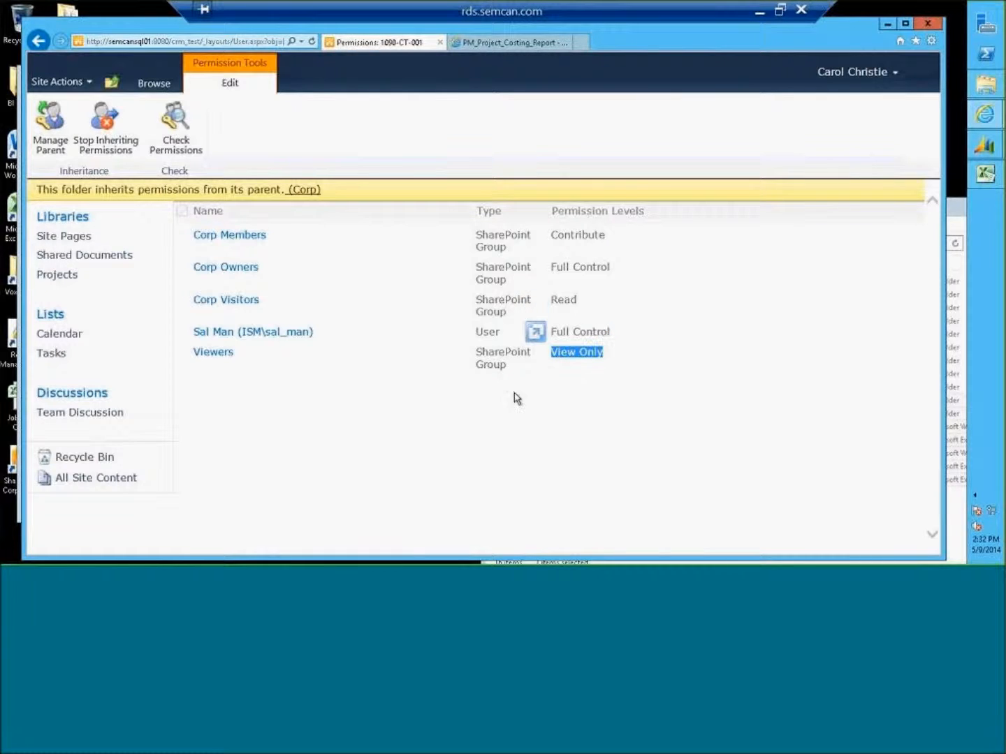
click(663, 324)
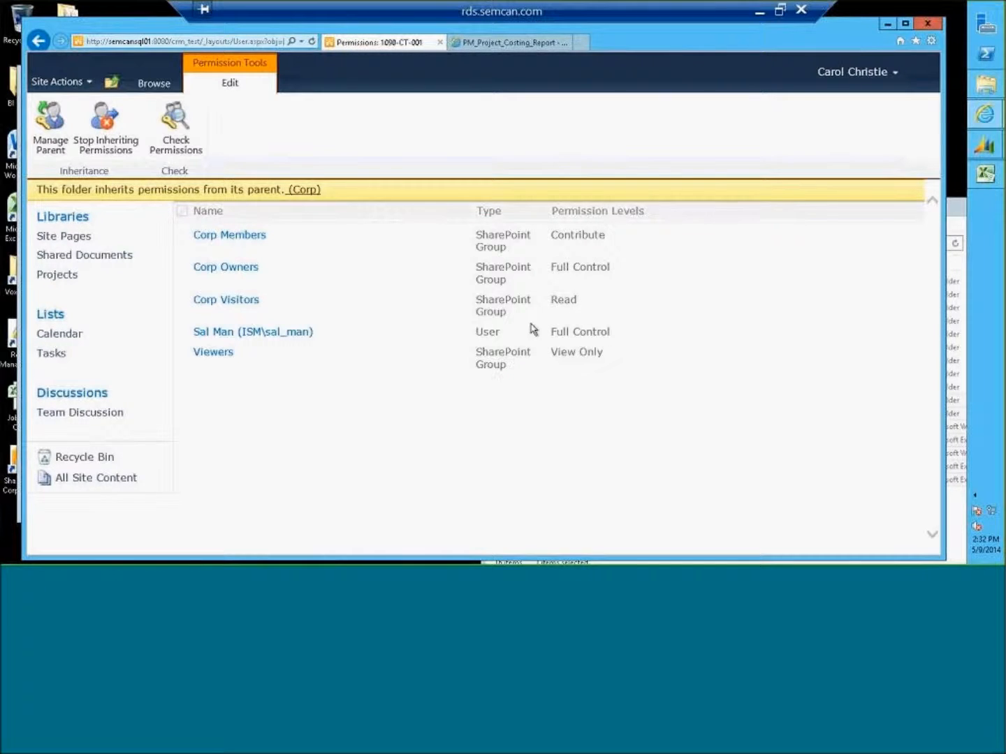
- Go back into the 1090-CT-001 folder and review the actions available for the MSCRMClientEULA document
click(40, 42)
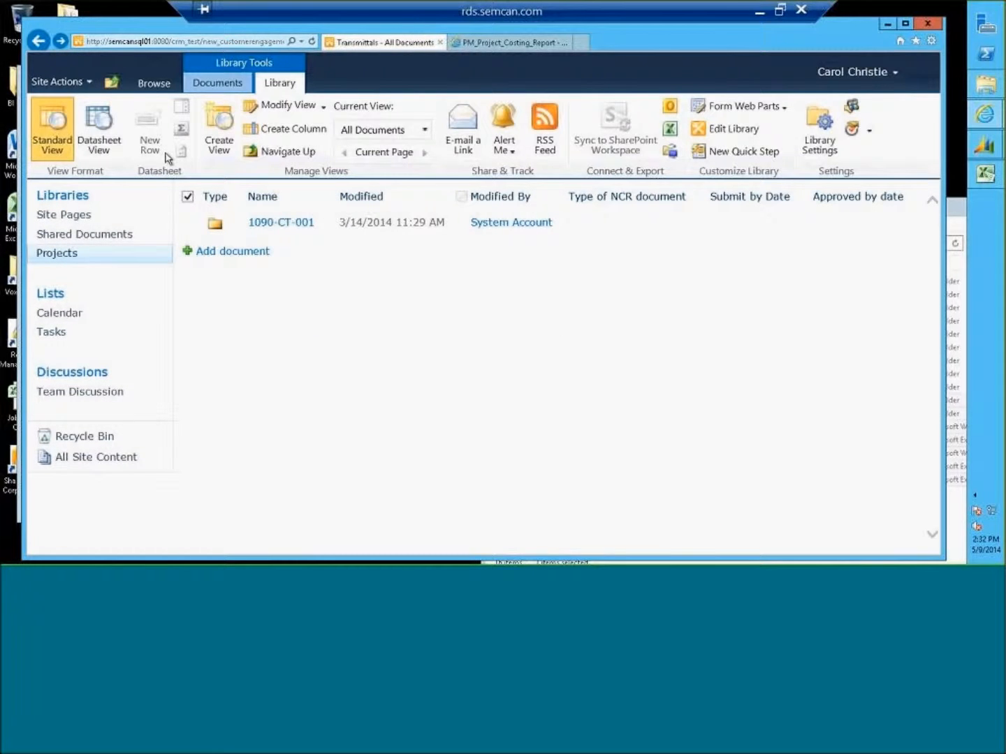
click(329, 224)
click(293, 223)
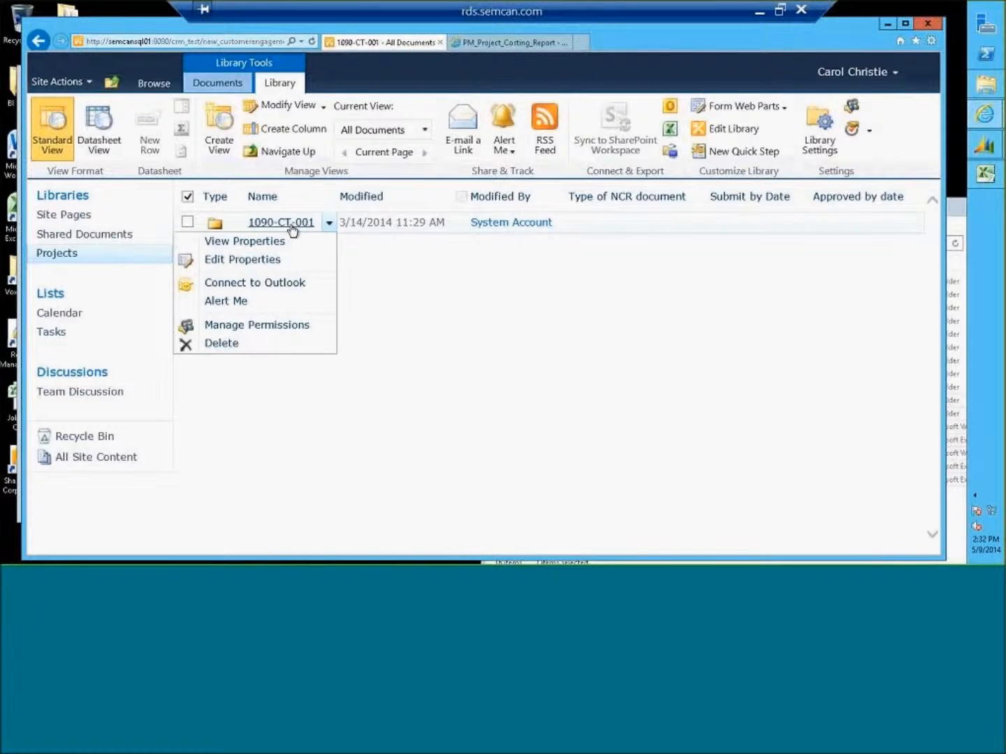
click(354, 285)
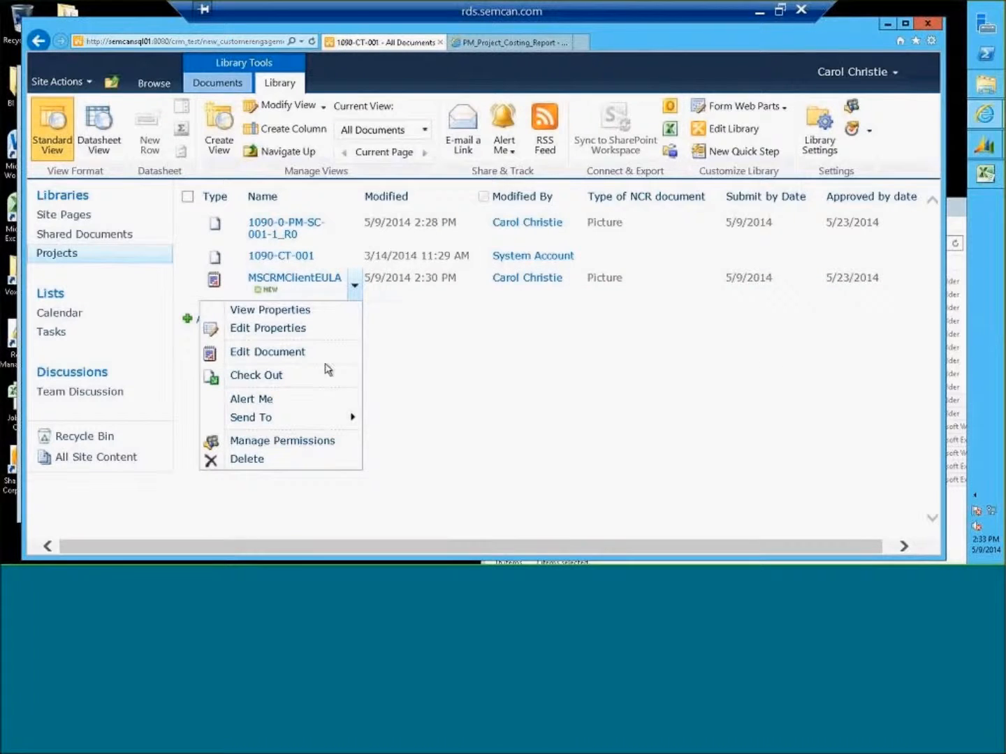
mouse_move(305, 425)
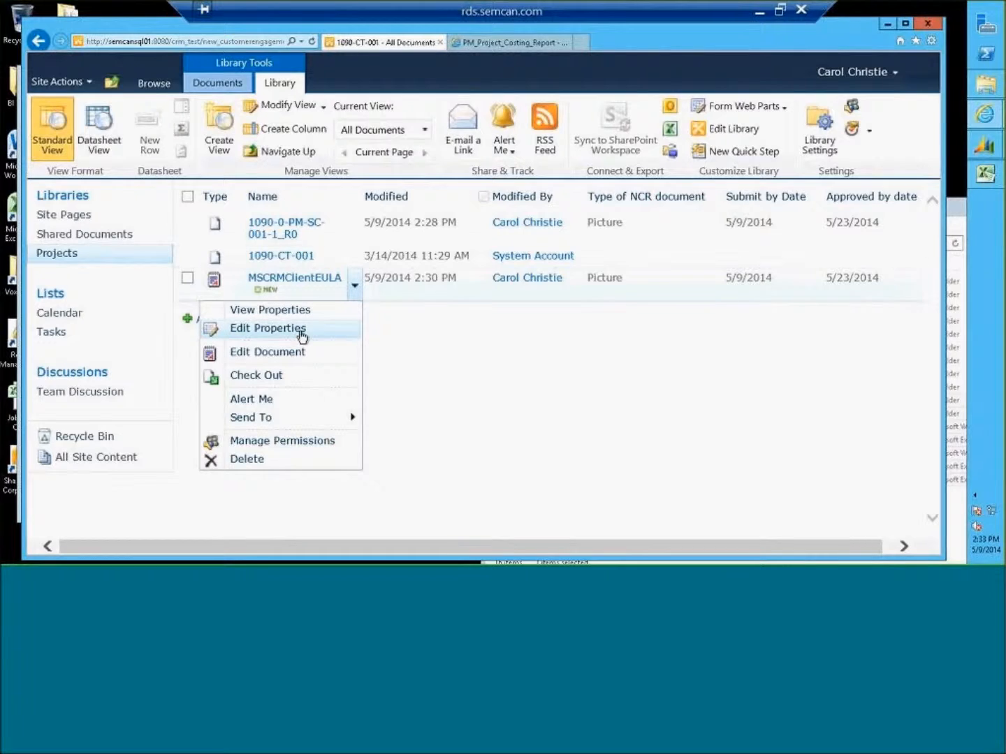
click(218, 36)
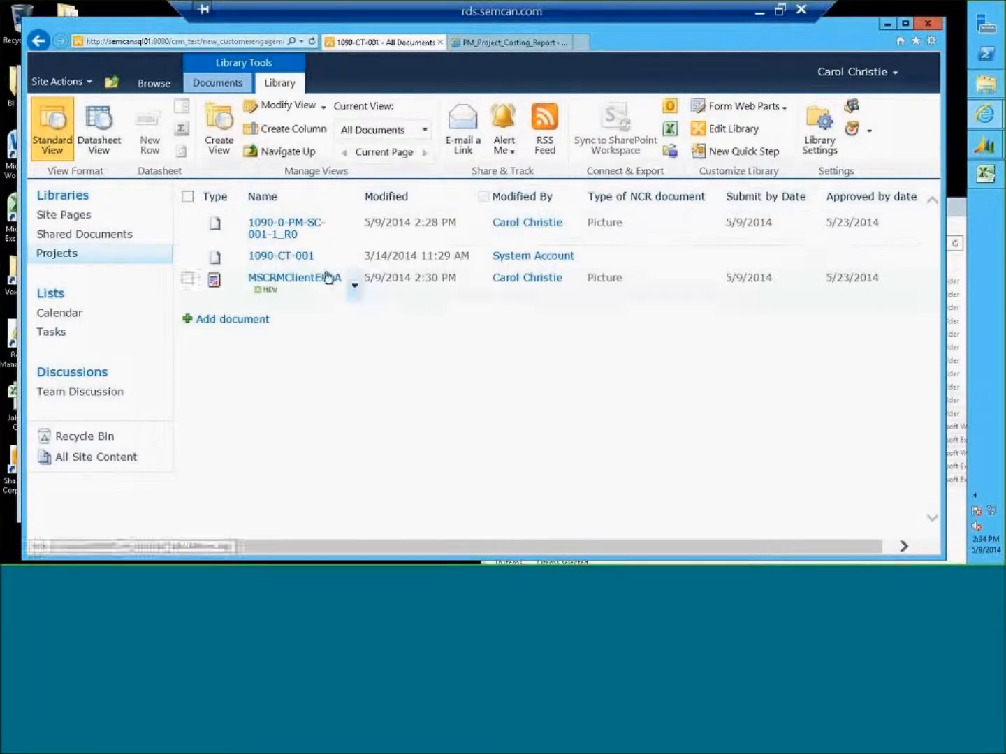
- In the Projects library's versioning settings, choose to create major and minor (draft) versions each time a file is edited
click(231, 84)
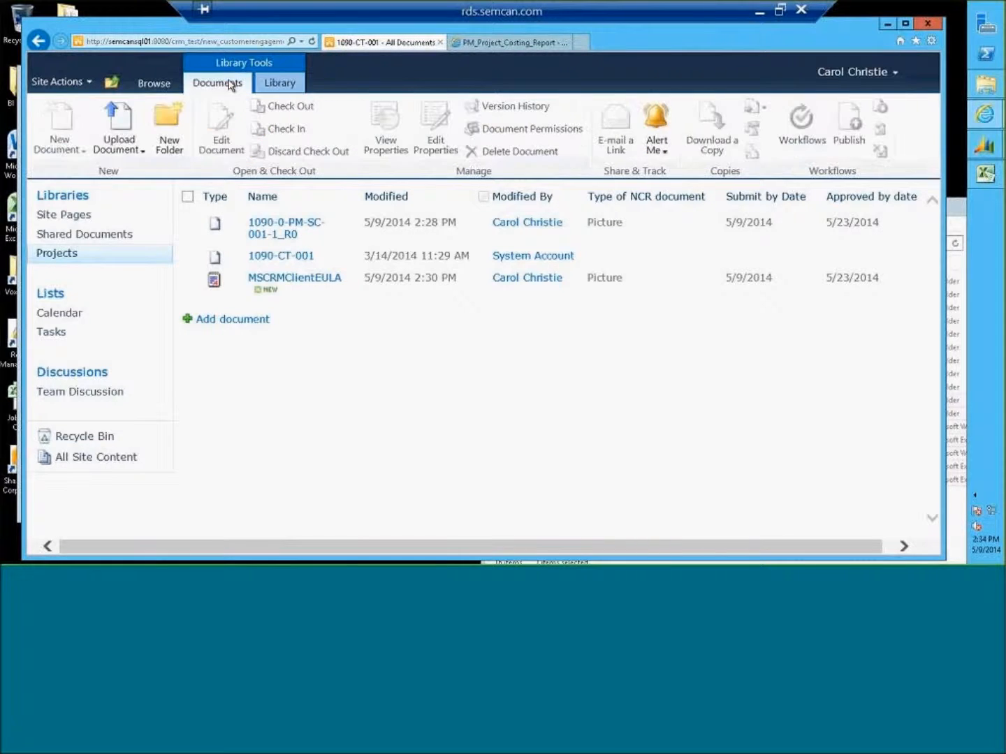
click(261, 84)
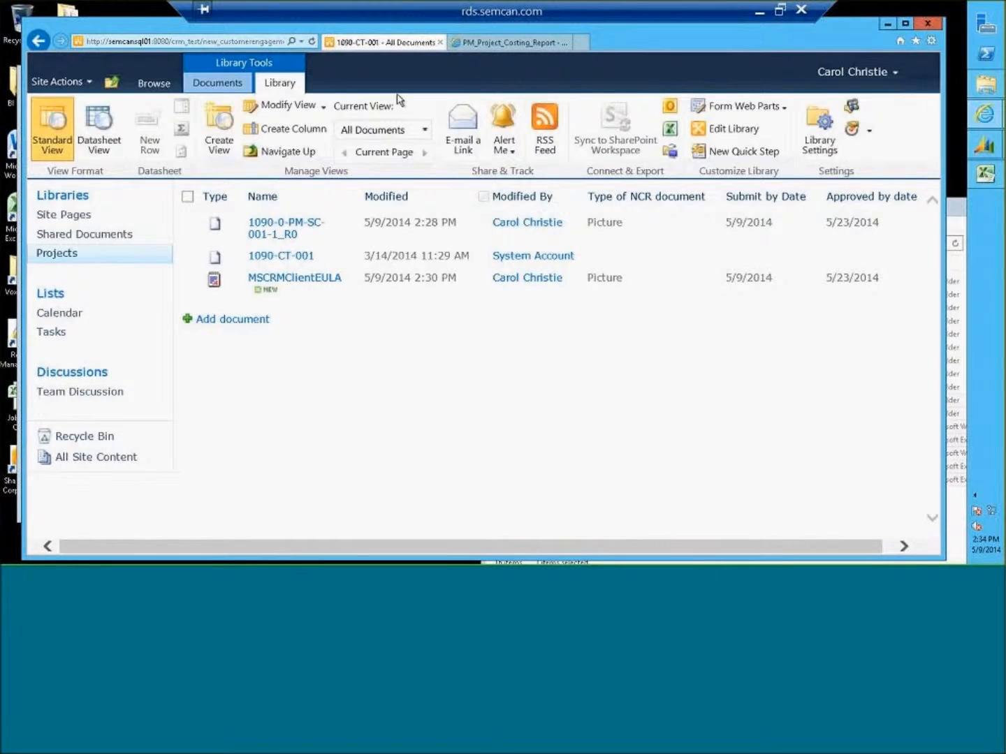
click(835, 146)
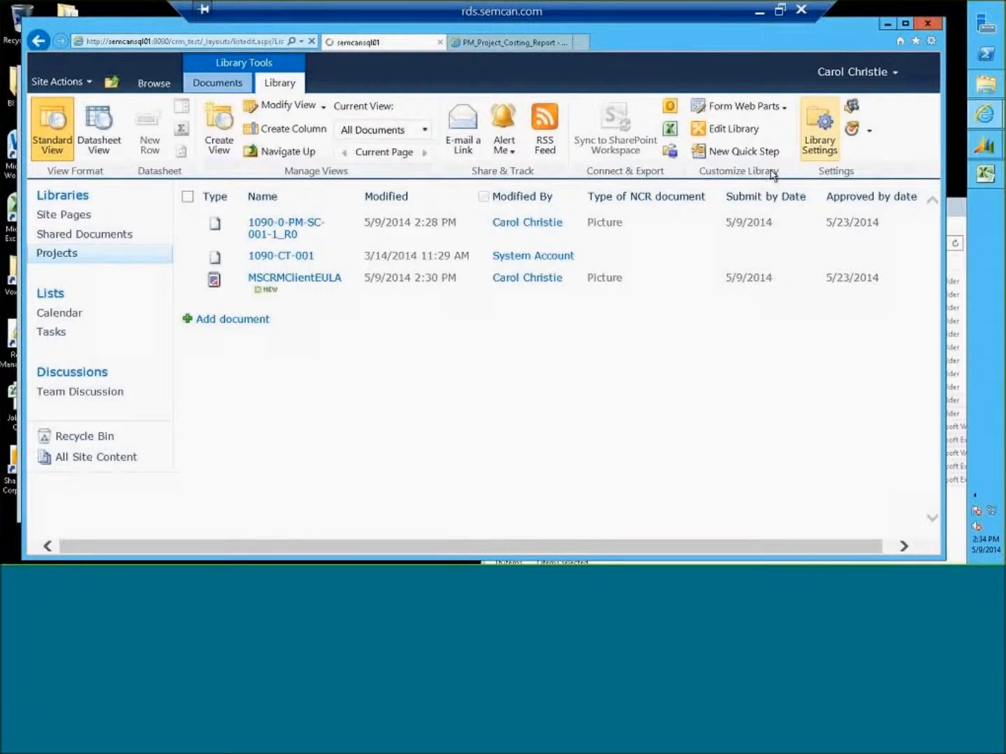
click(255, 358)
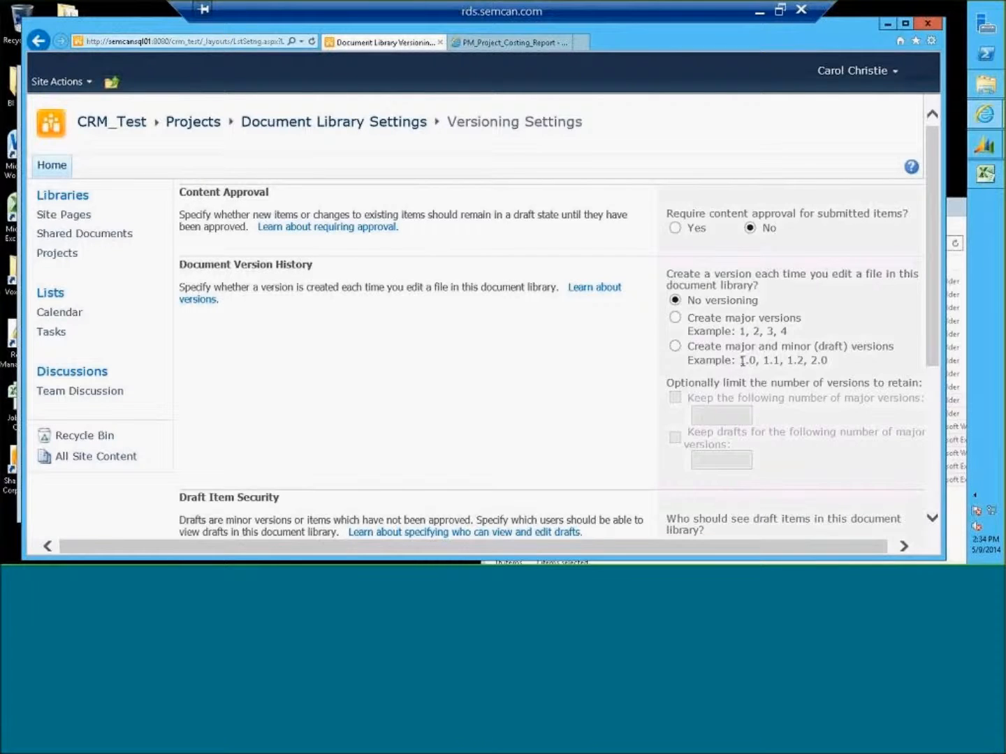
drag(739, 331, 802, 359)
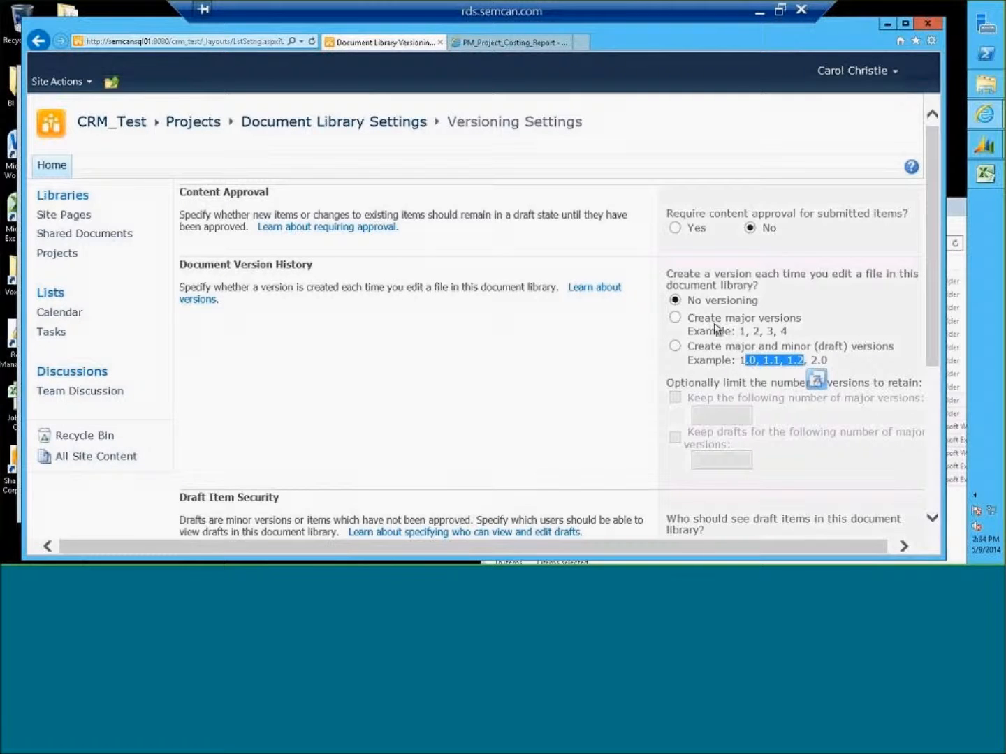
click(684, 347)
click(741, 362)
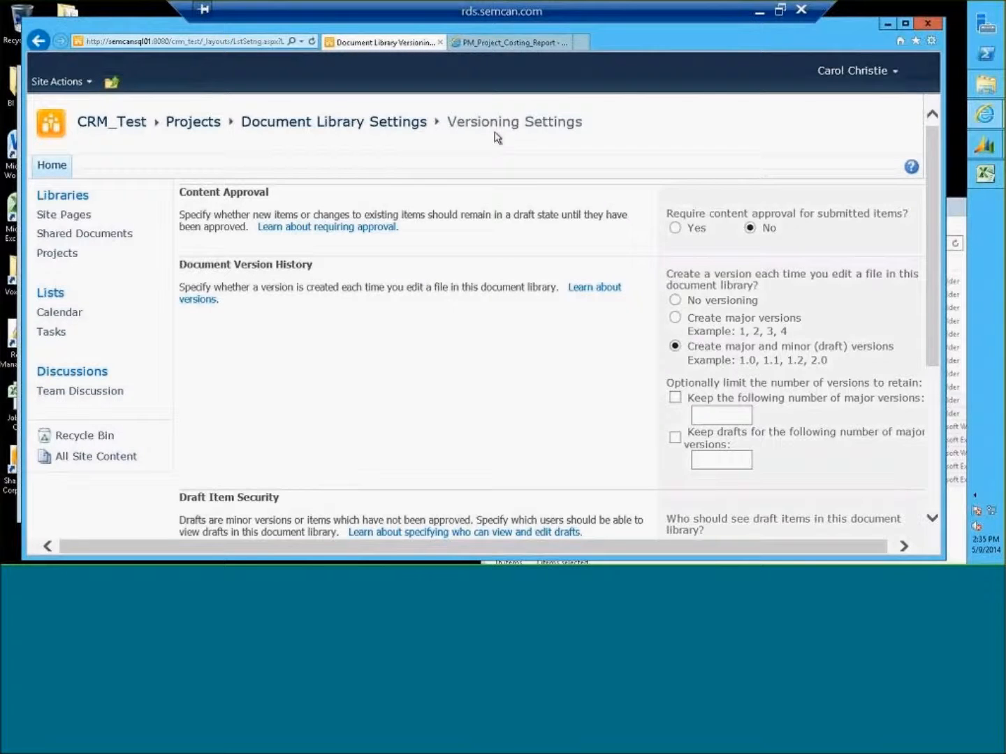
drag(688, 346, 868, 361)
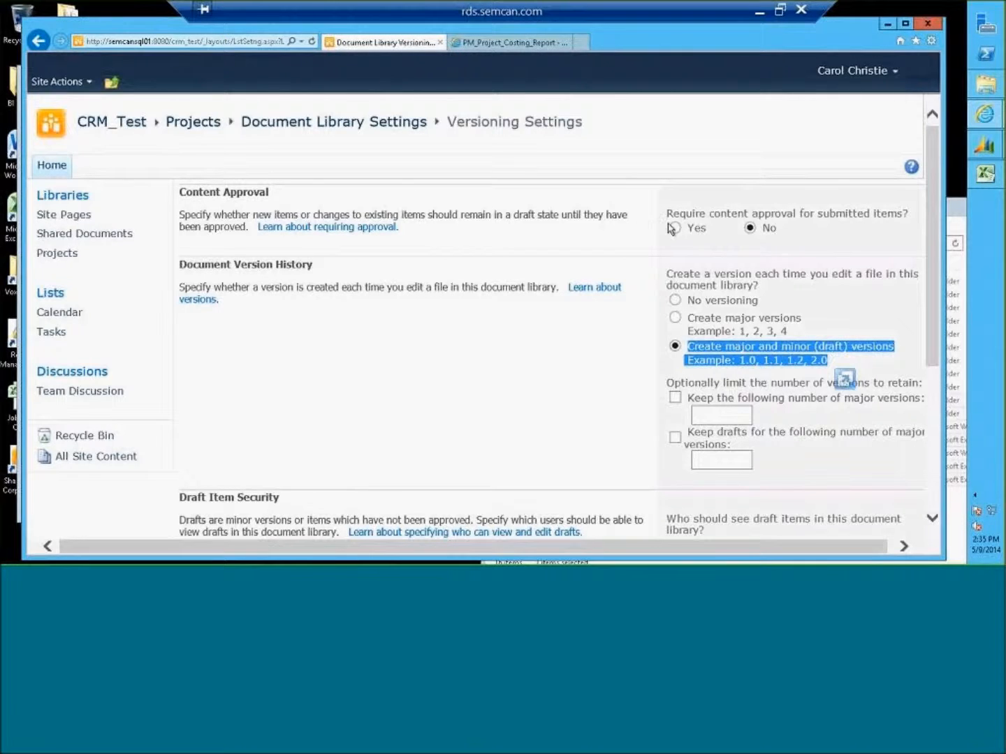
click(730, 353)
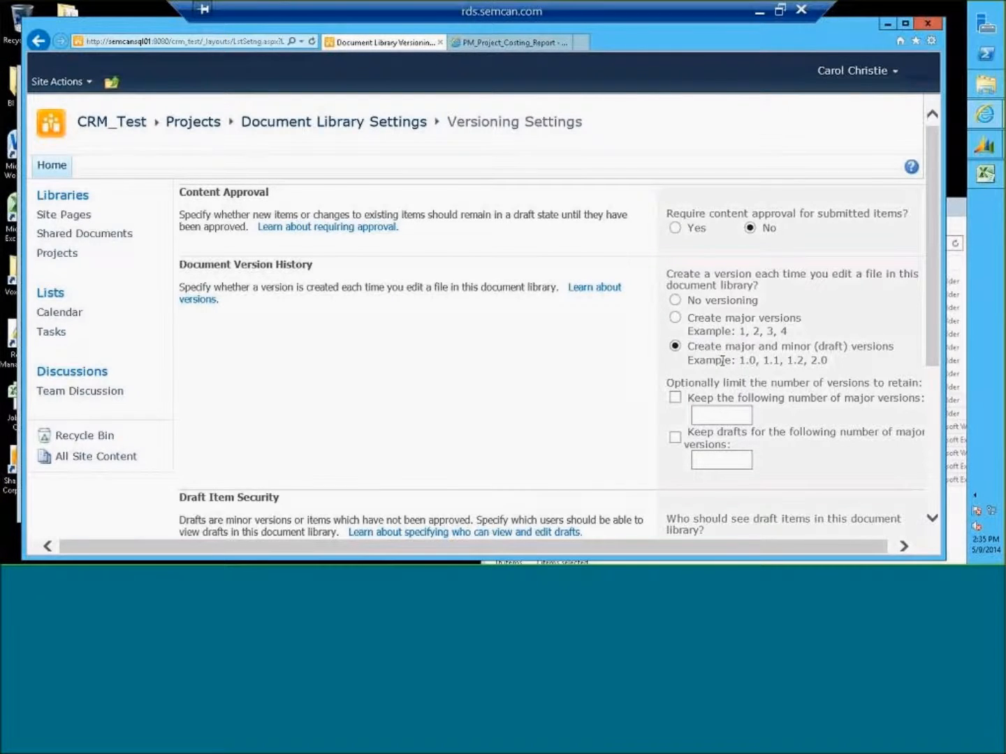
- Require content approval for submitted items in the Projects library and save the versioning settings
scroll(718, 363, down, 2)
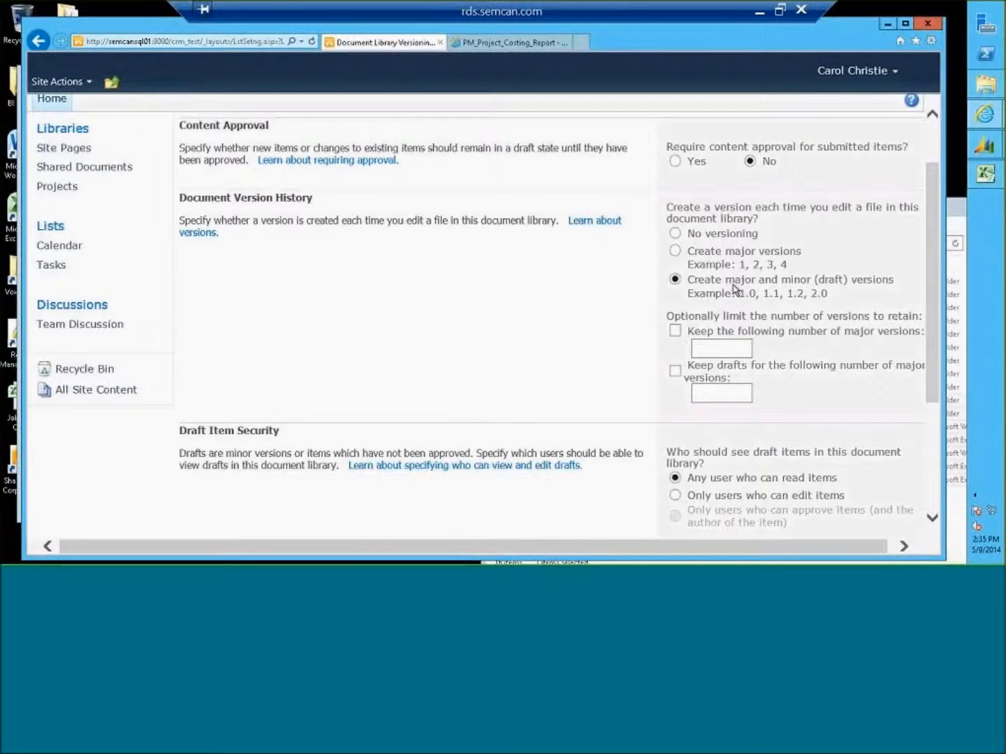
scroll(734, 288, down, 4)
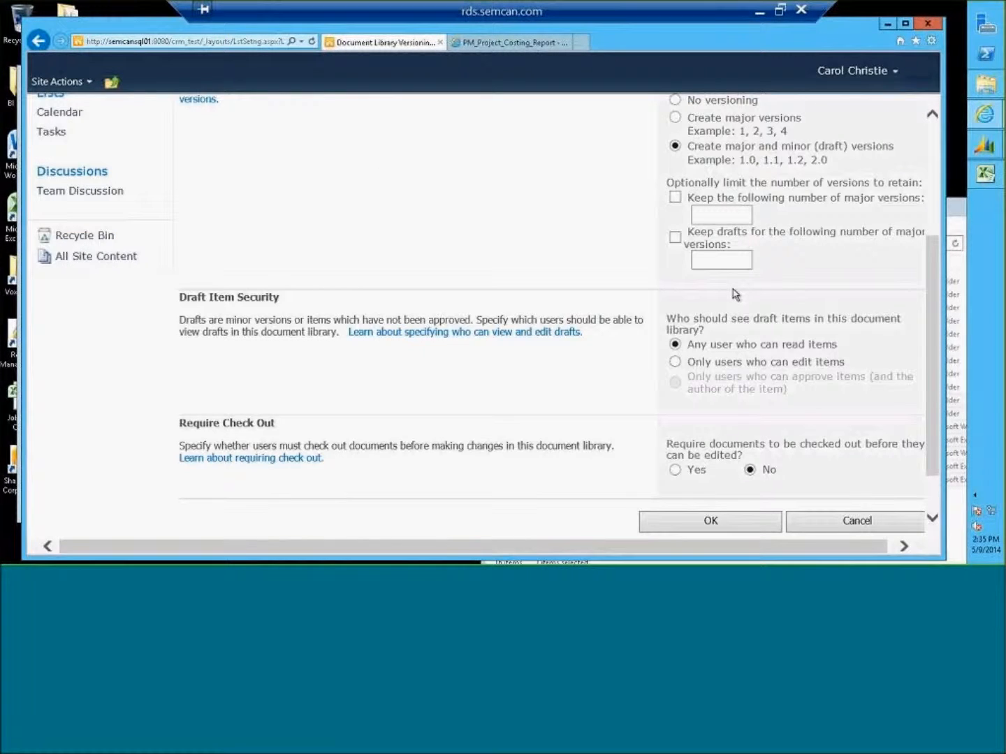
scroll(707, 411, up, 6)
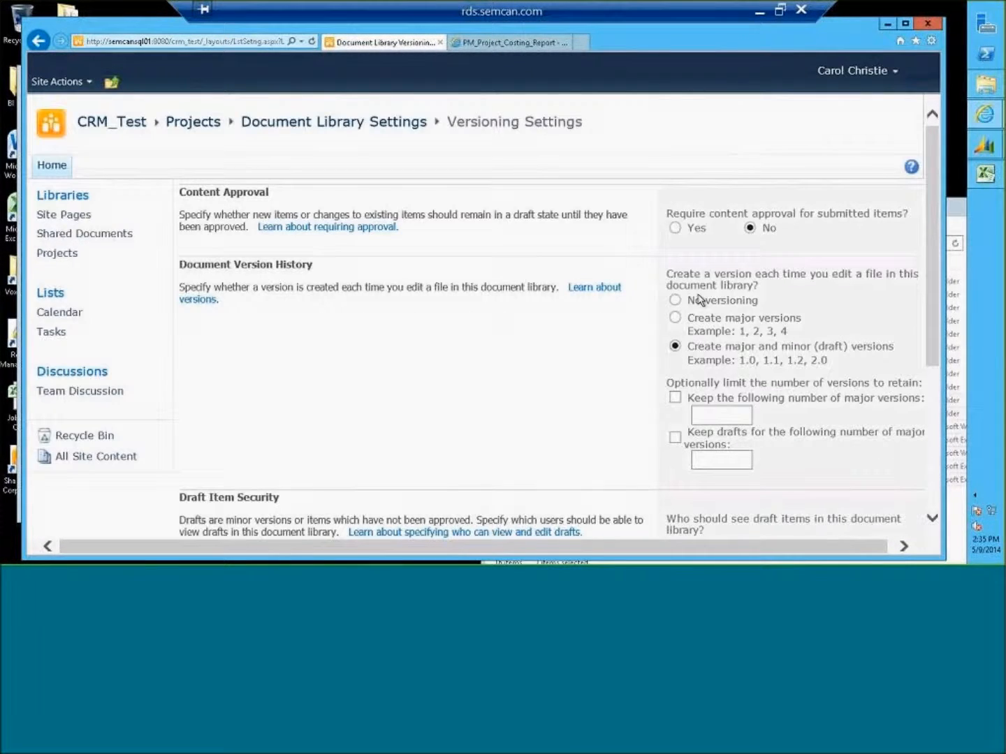
drag(180, 194, 290, 196)
click(675, 228)
scroll(649, 316, down, 3)
click(712, 465)
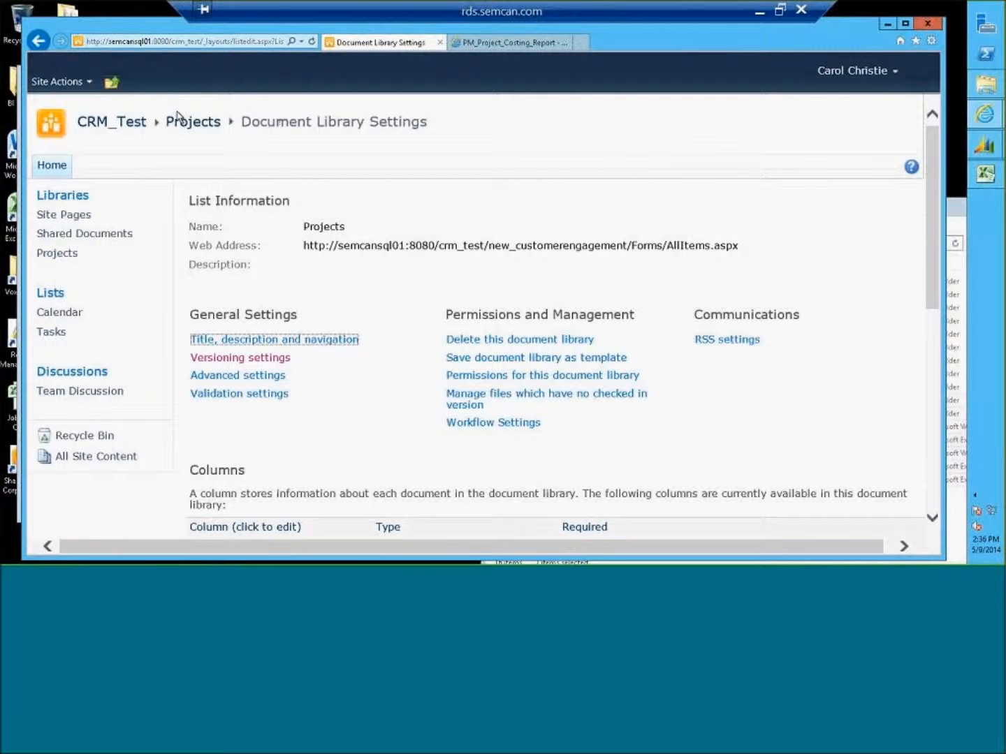
- Go back to the IND-MIN-TEST-4 folder in the Projects library and review the actions available for the Effect_of_Slaking_Water_Temperature document
click(195, 125)
click(258, 241)
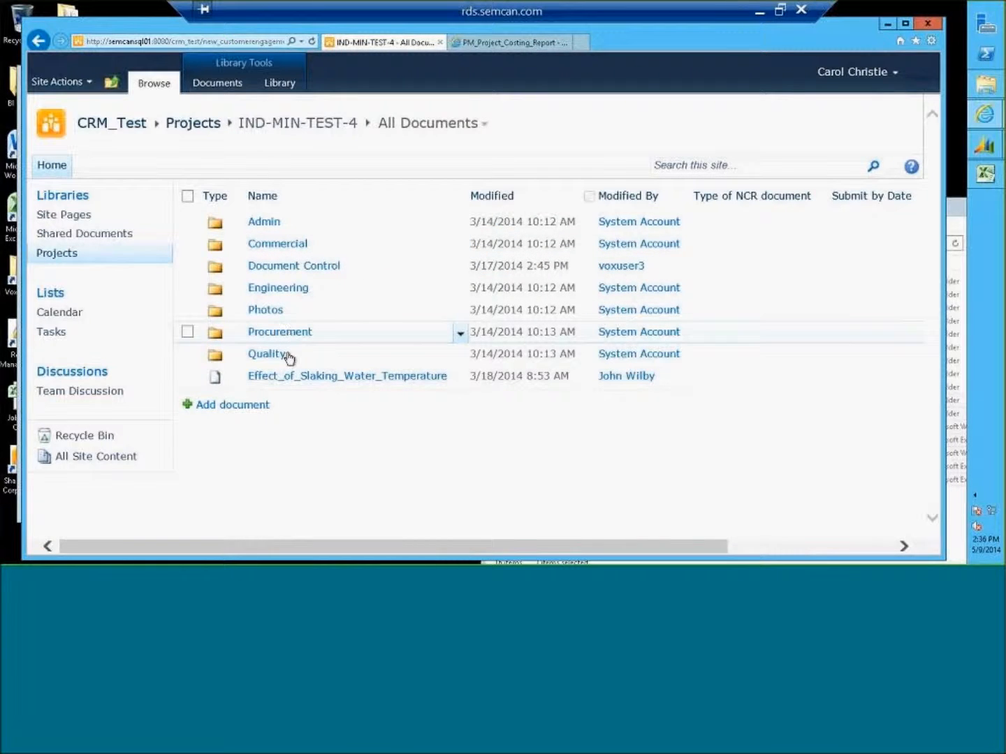
click(462, 377)
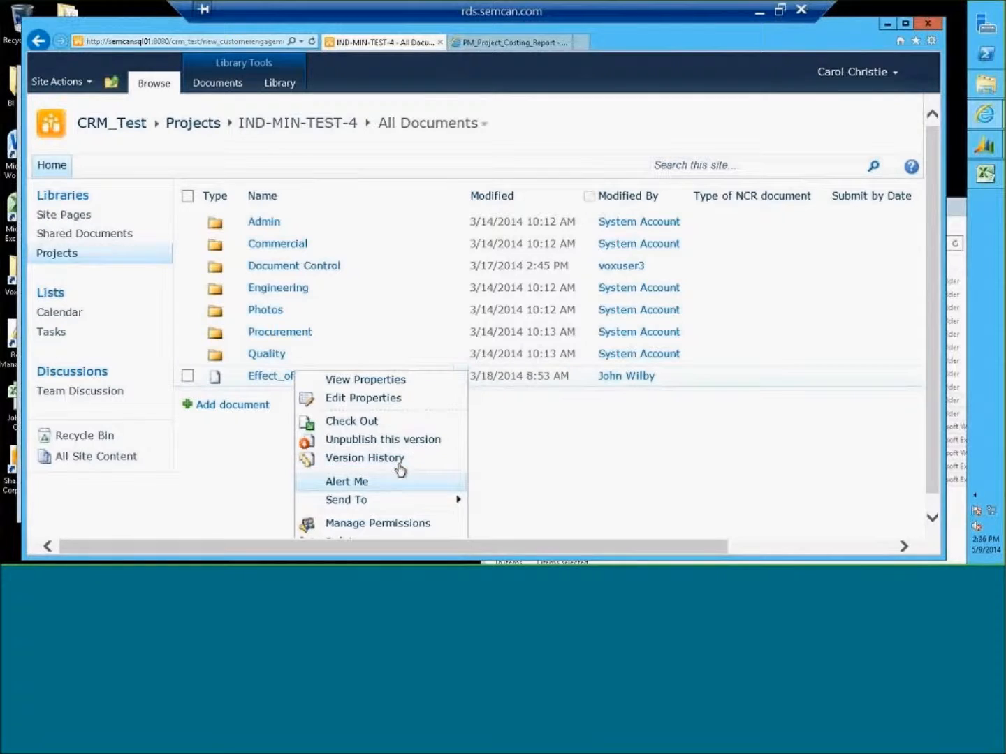
scroll(400, 466, down, 1)
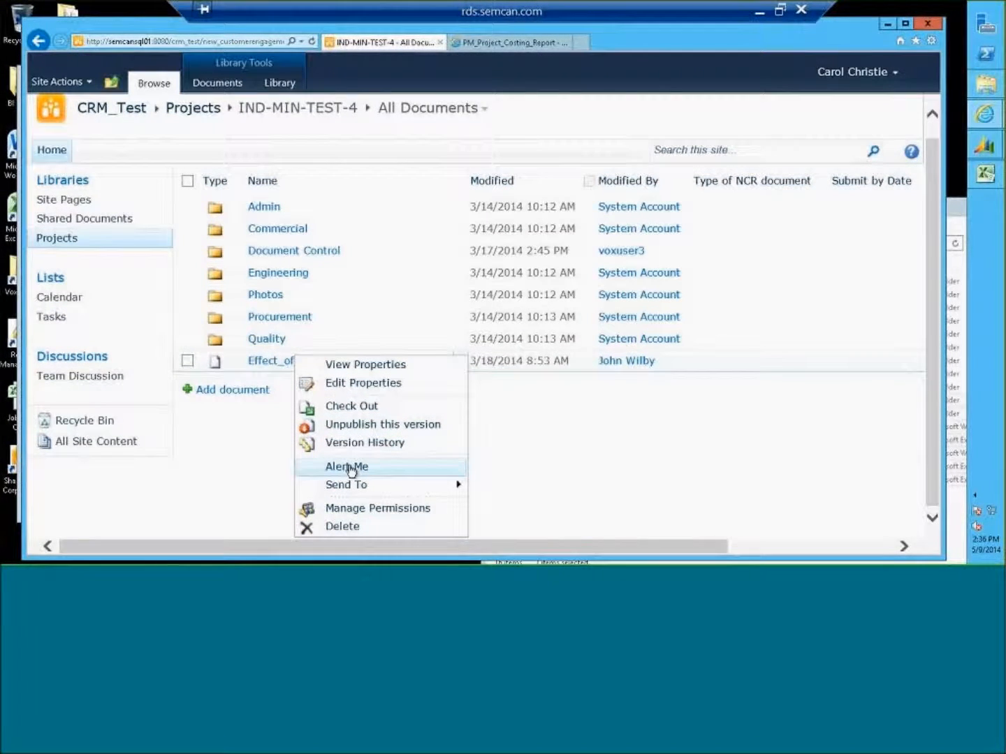
click(280, 298)
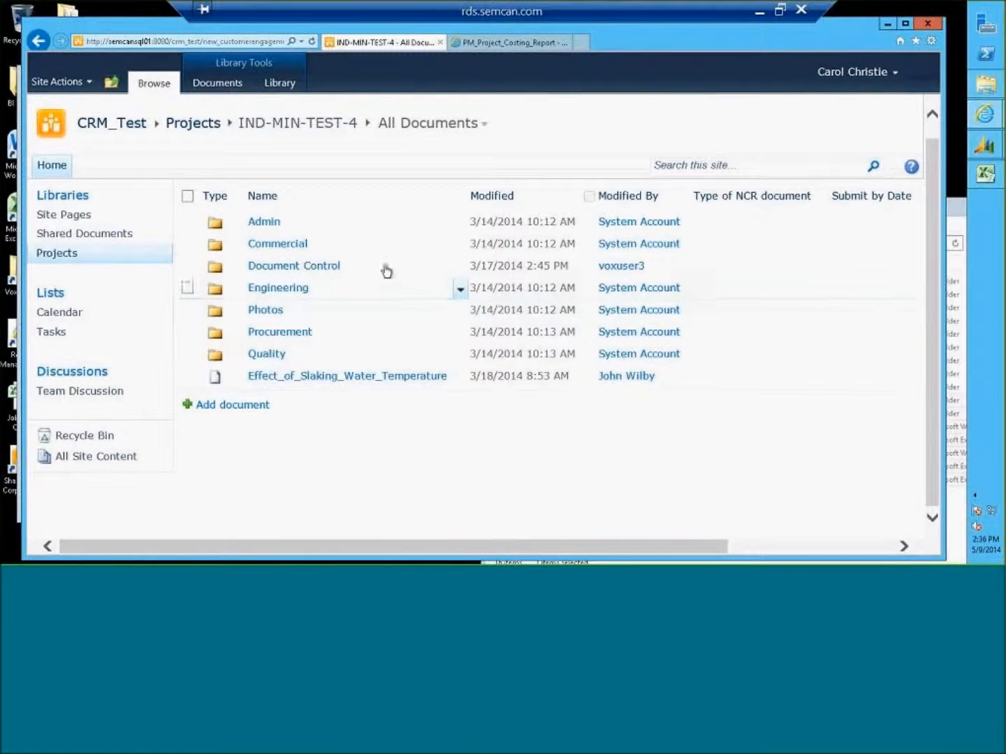
- Examine the delivery, change type and timing options of a new alert on the Projects library, and discard the alert
click(282, 88)
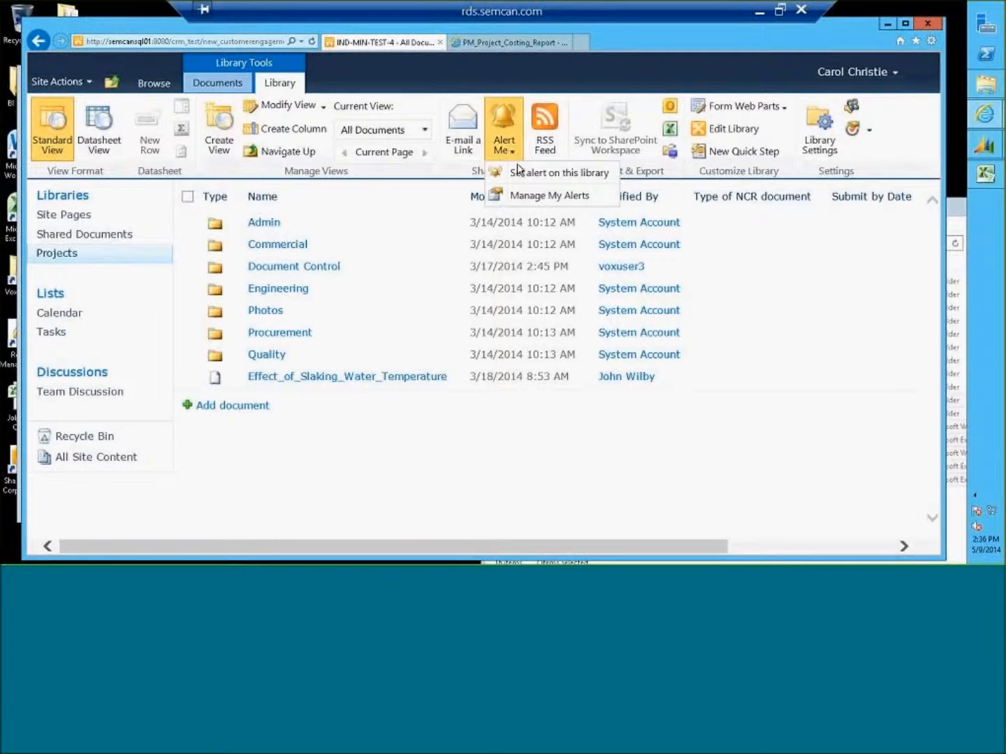
click(518, 173)
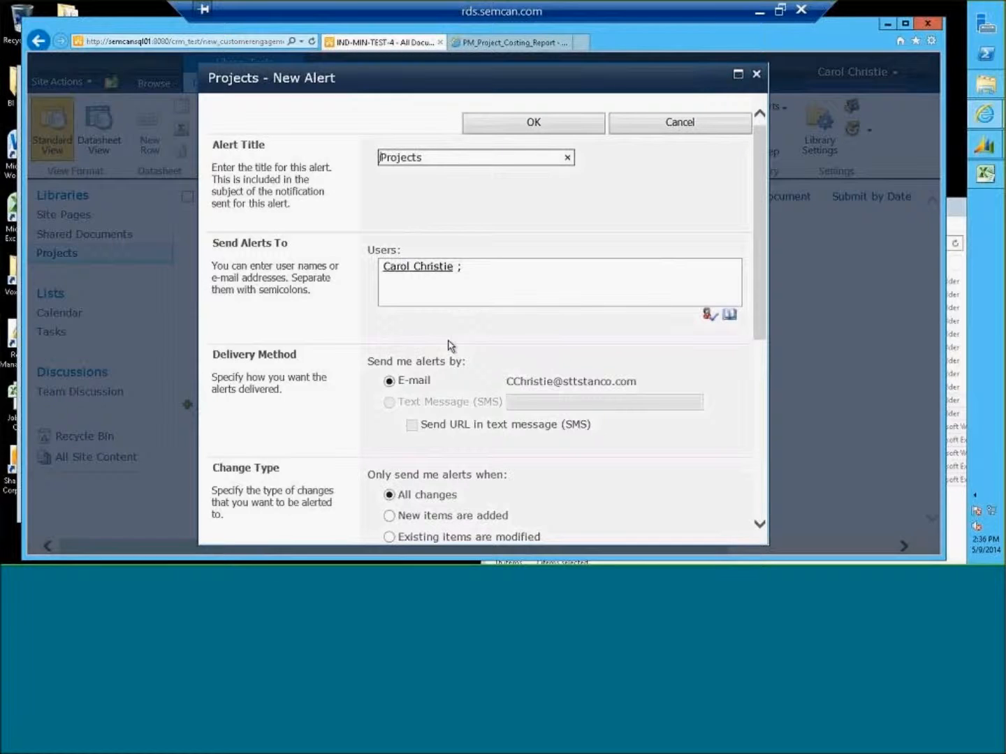
scroll(449, 359, down, 1)
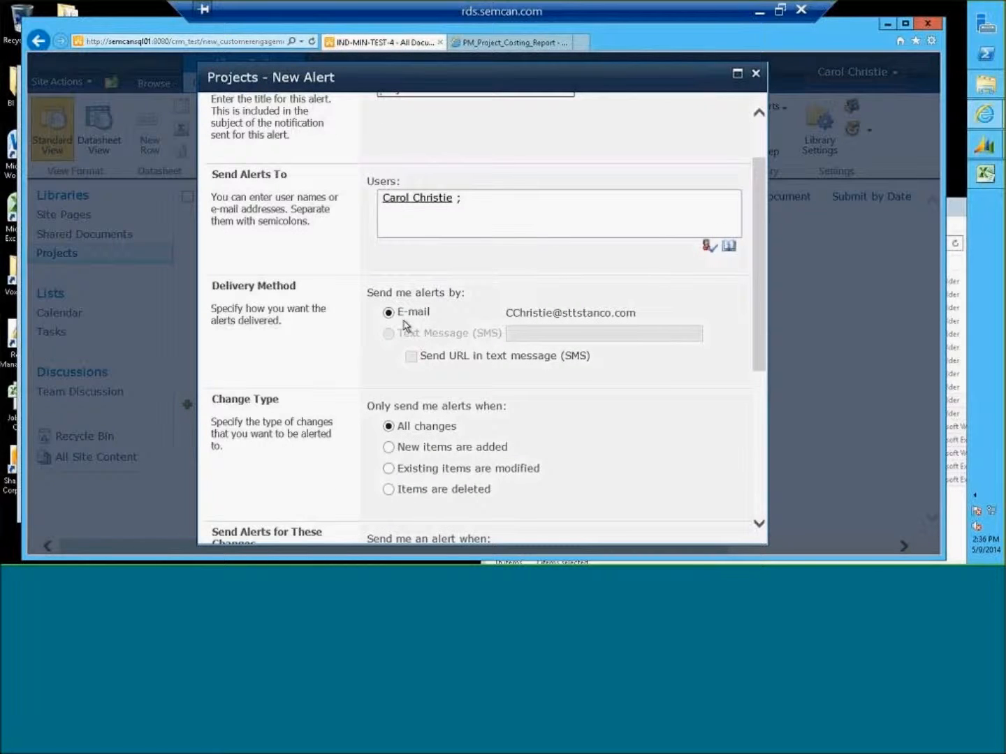
scroll(409, 321, down, 2)
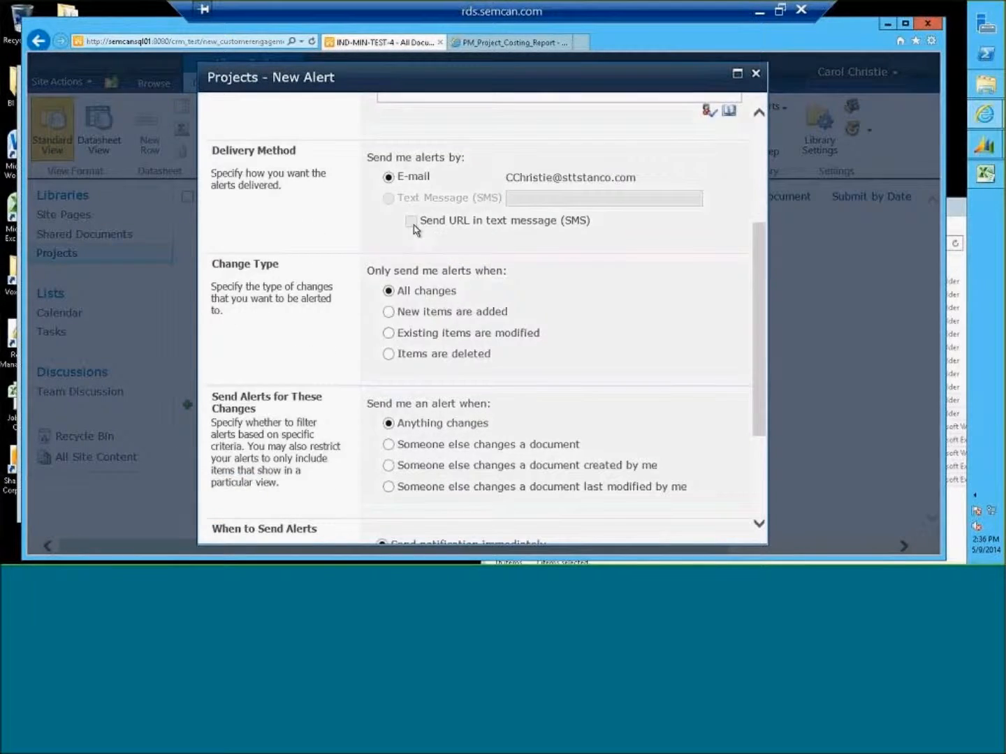
scroll(372, 363, down, 1)
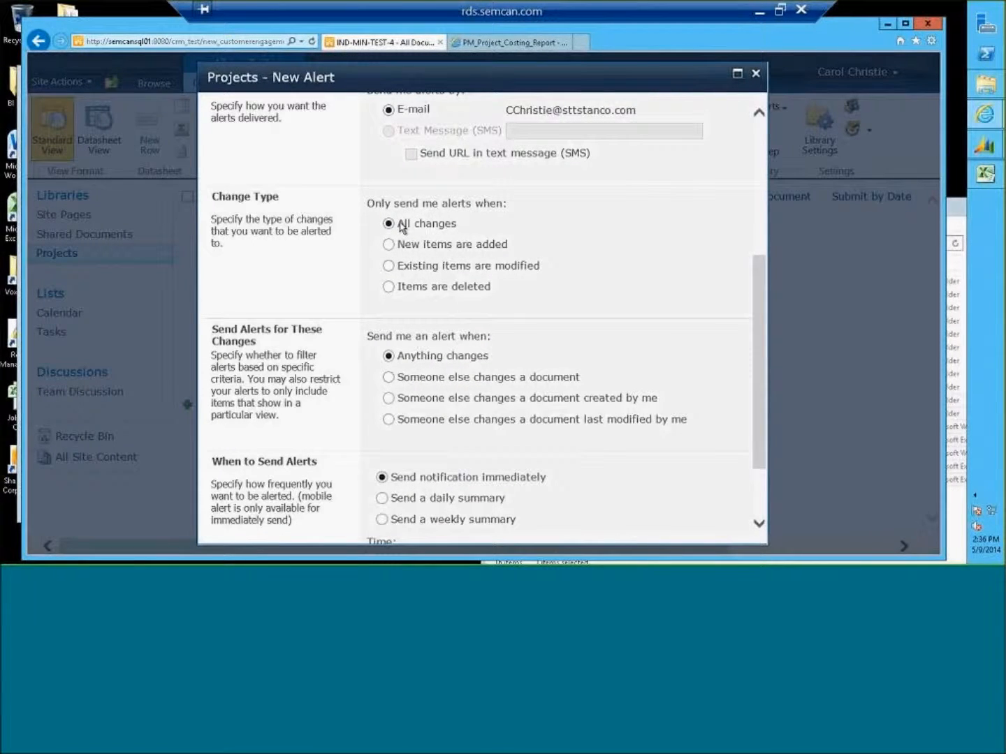
scroll(417, 339, down, 1)
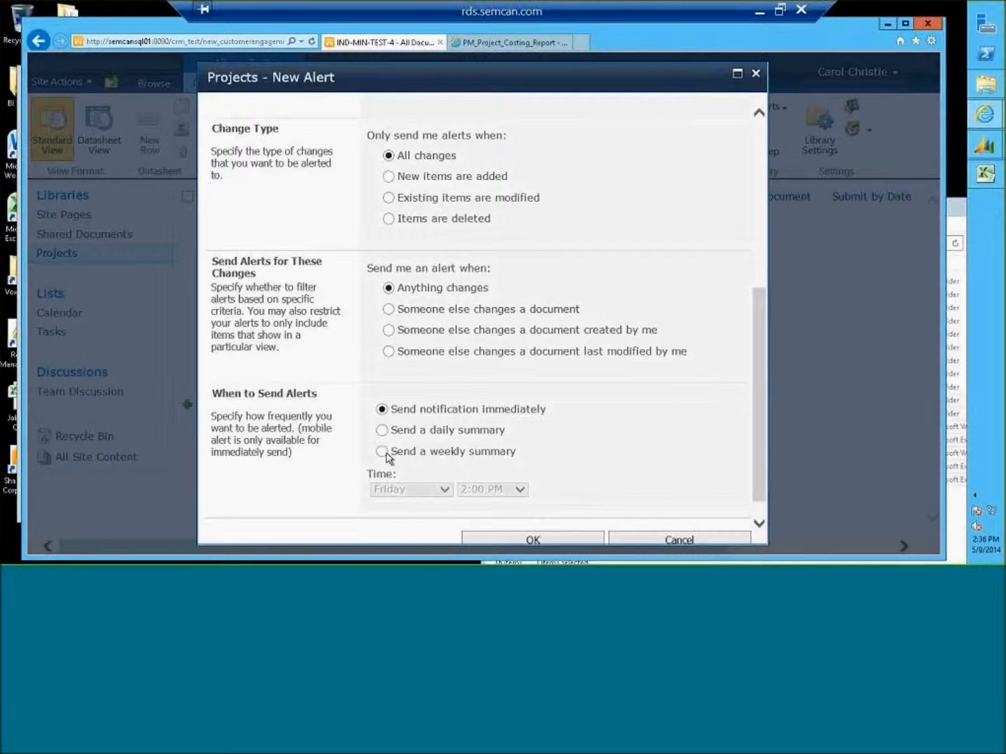
scroll(386, 456, down, 1)
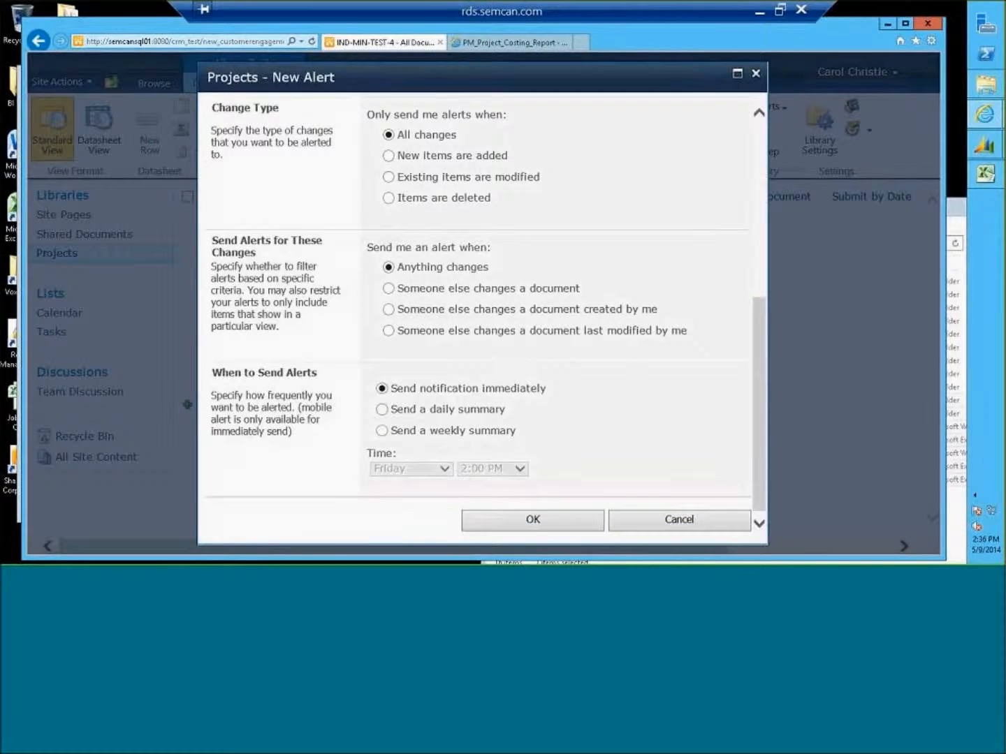
click(686, 521)
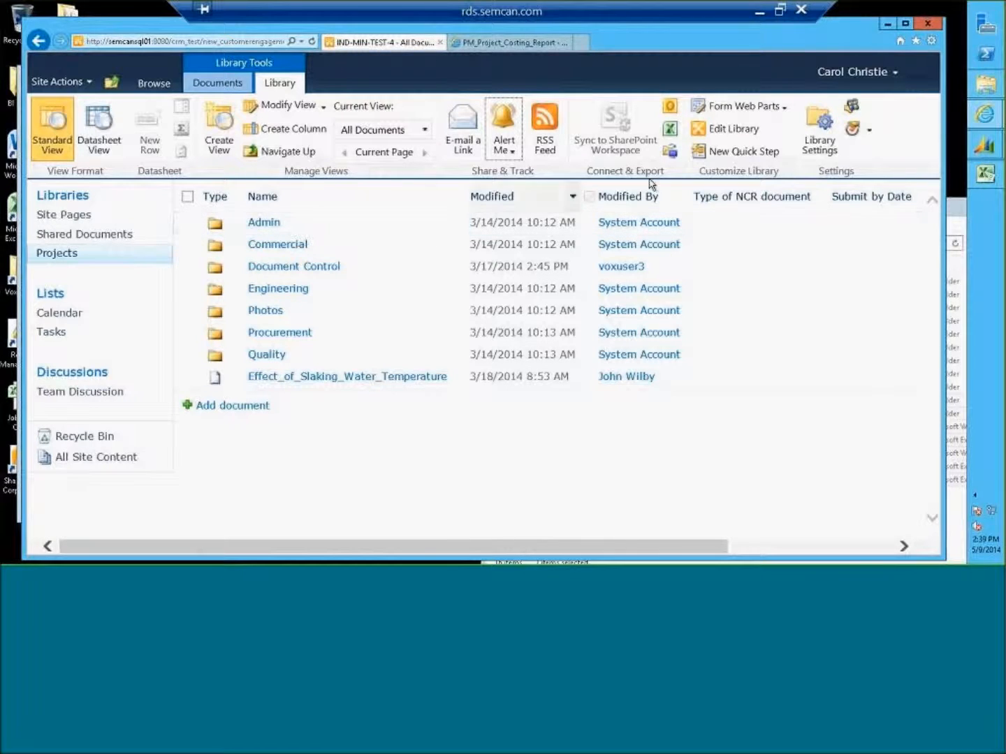
- Switch to the Microsoft Dynamics CRM window with the active projects, move it fully into view and select its web address
mouse_move(986, 84)
drag(1005, 68, 733, 62)
click(353, 71)
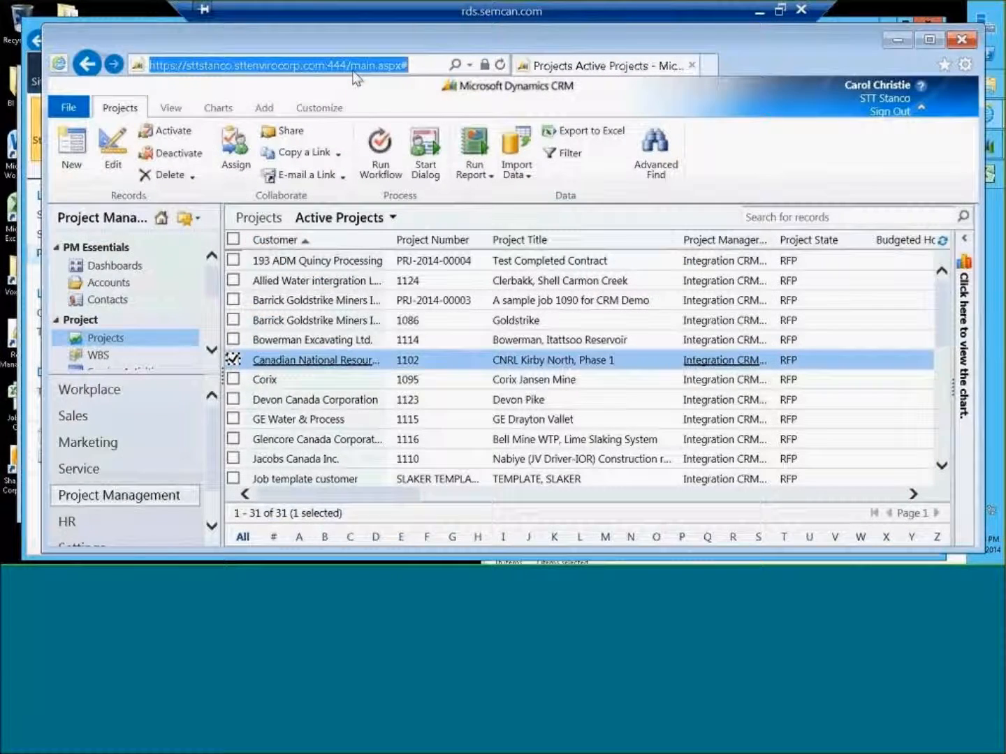